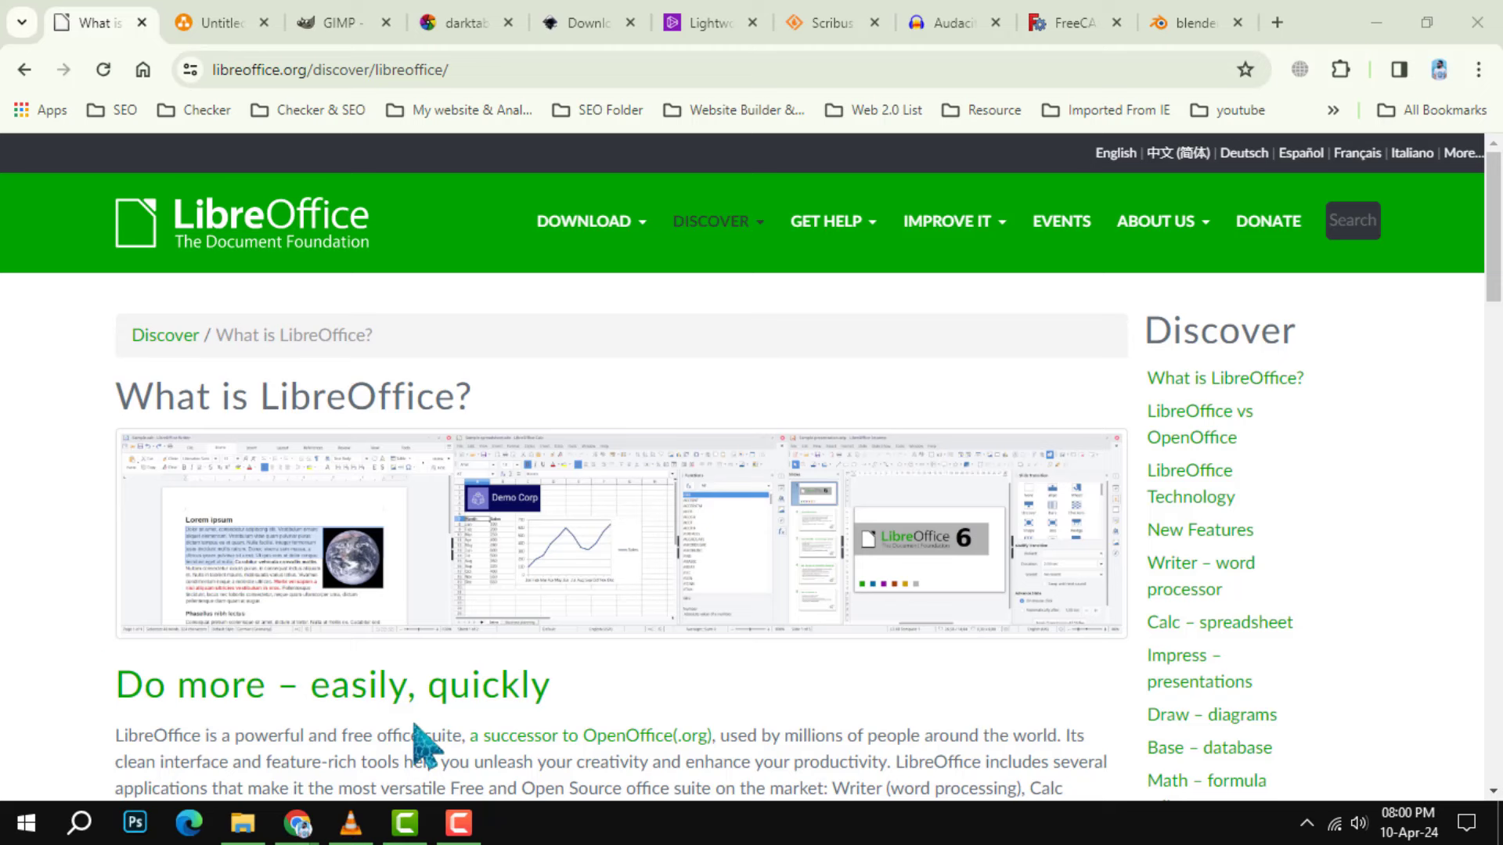
pyautogui.scroll(-3, 477, 687)
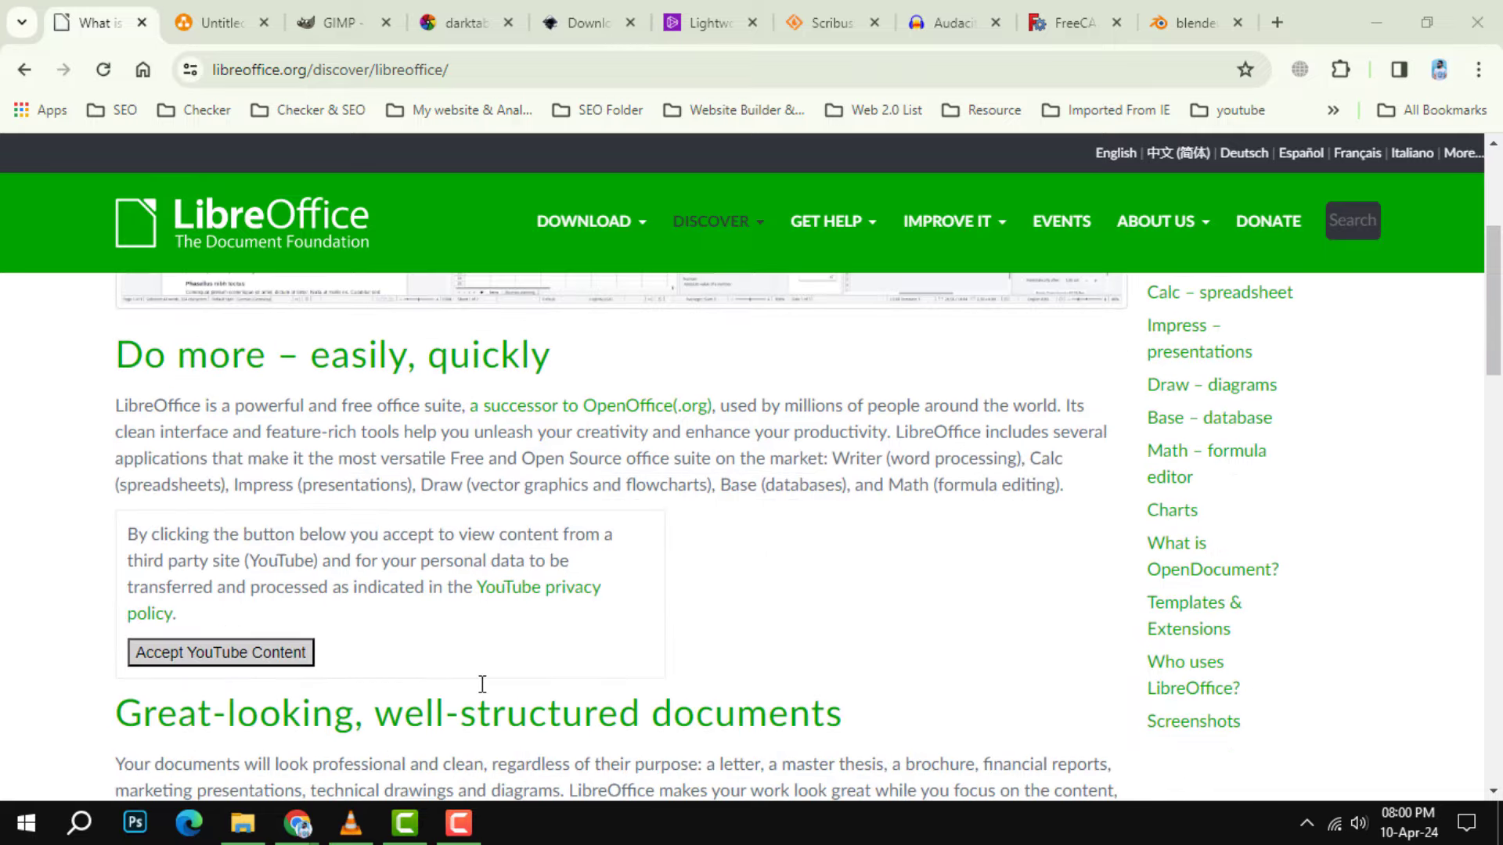
pyautogui.scroll(3, 752, 590)
pyautogui.scroll(-5, 946, 468)
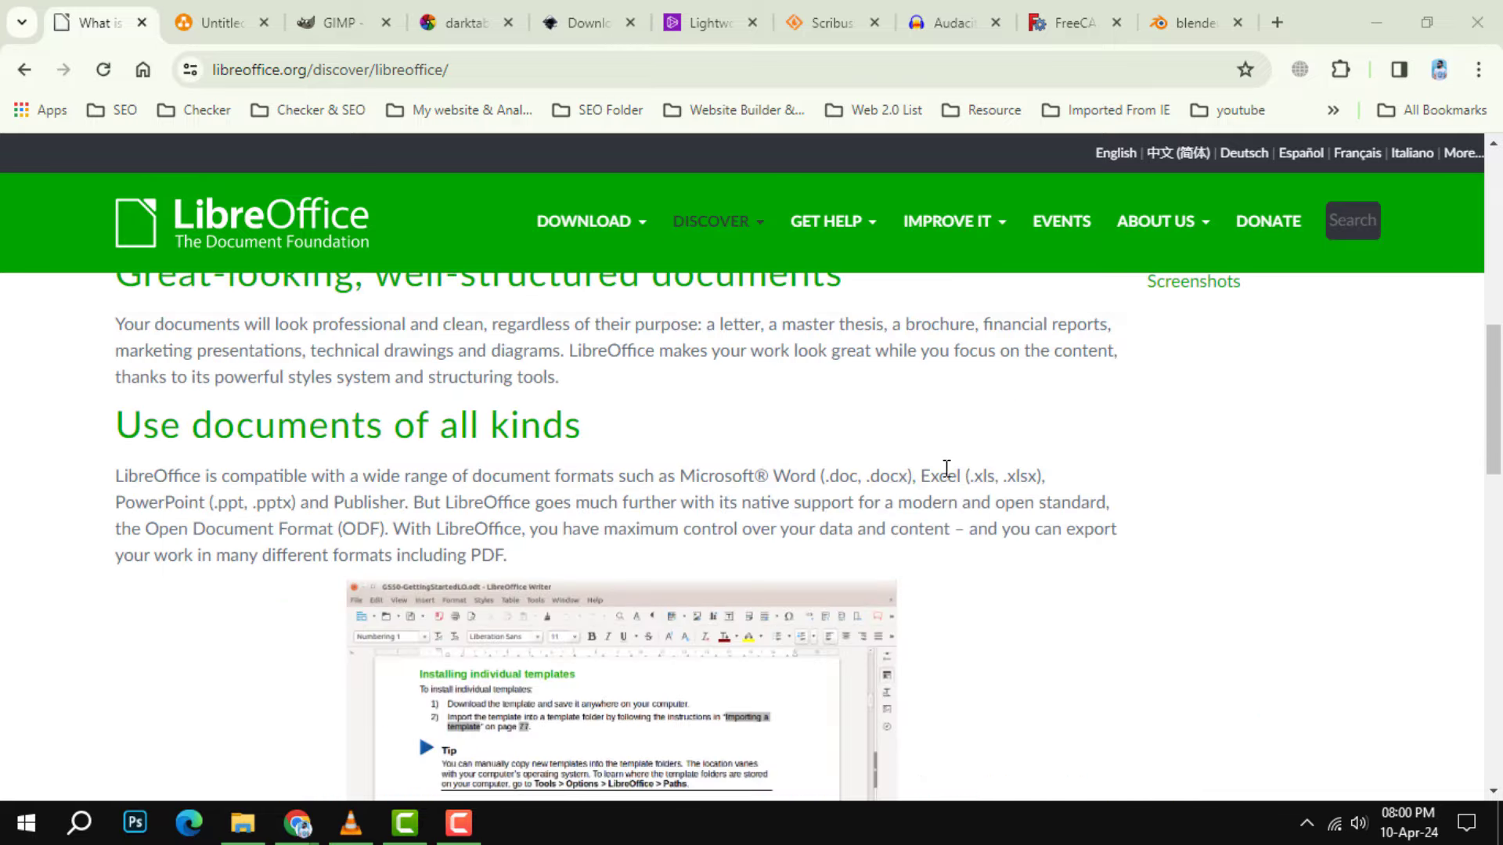
pyautogui.scroll(-5, 946, 469)
pyautogui.scroll(-5, 974, 486)
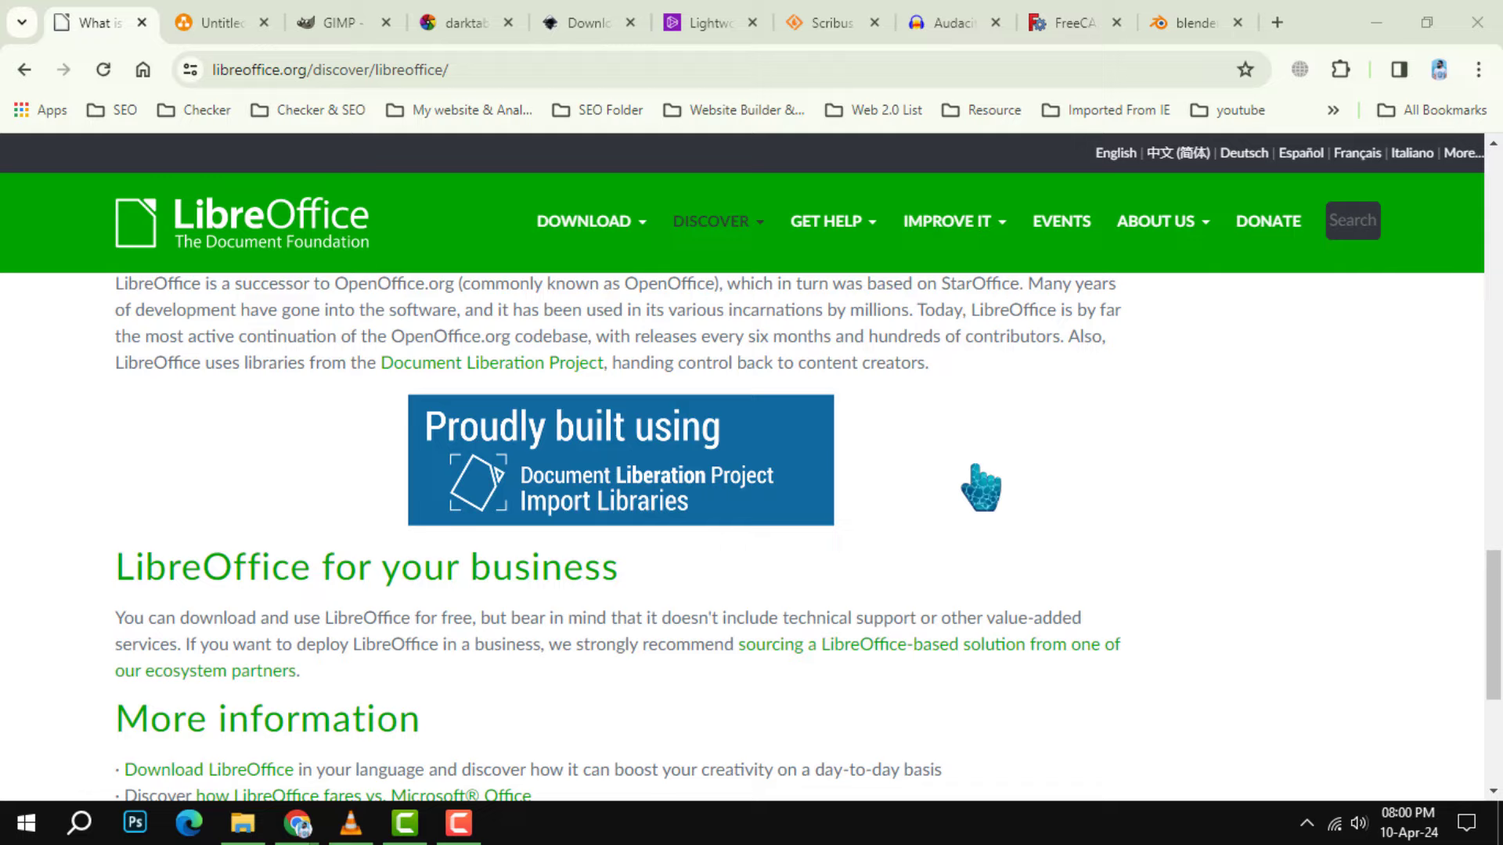
pyautogui.scroll(-3, 979, 486)
pyautogui.scroll(5, 1072, 560)
pyautogui.scroll(5, 1072, 559)
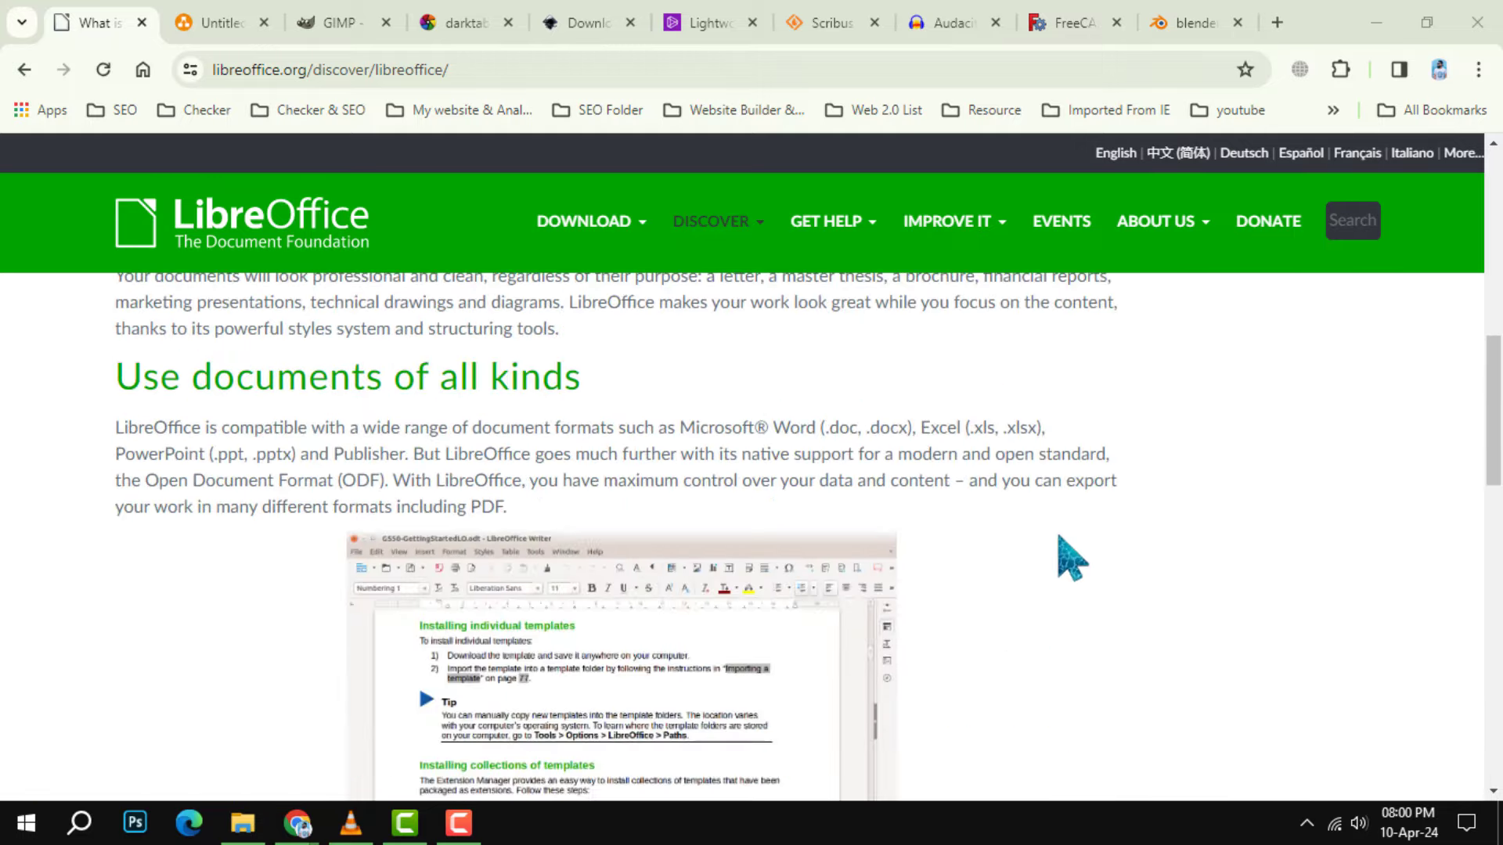
pyautogui.scroll(3, 1072, 560)
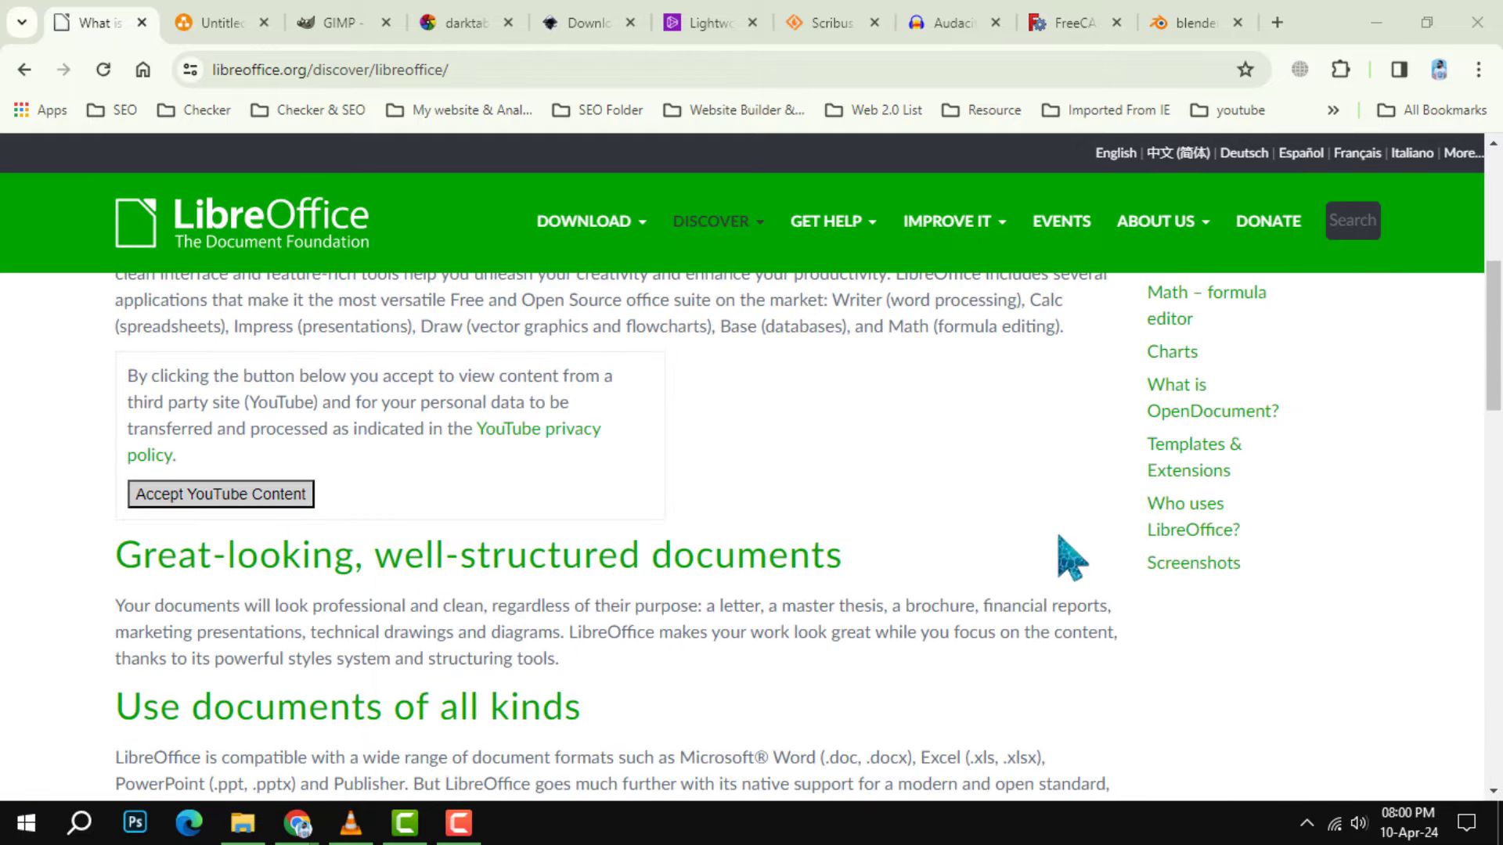
pyautogui.scroll(2, 1072, 560)
pyautogui.scroll(2, 1070, 558)
pyautogui.scroll(2, 1071, 558)
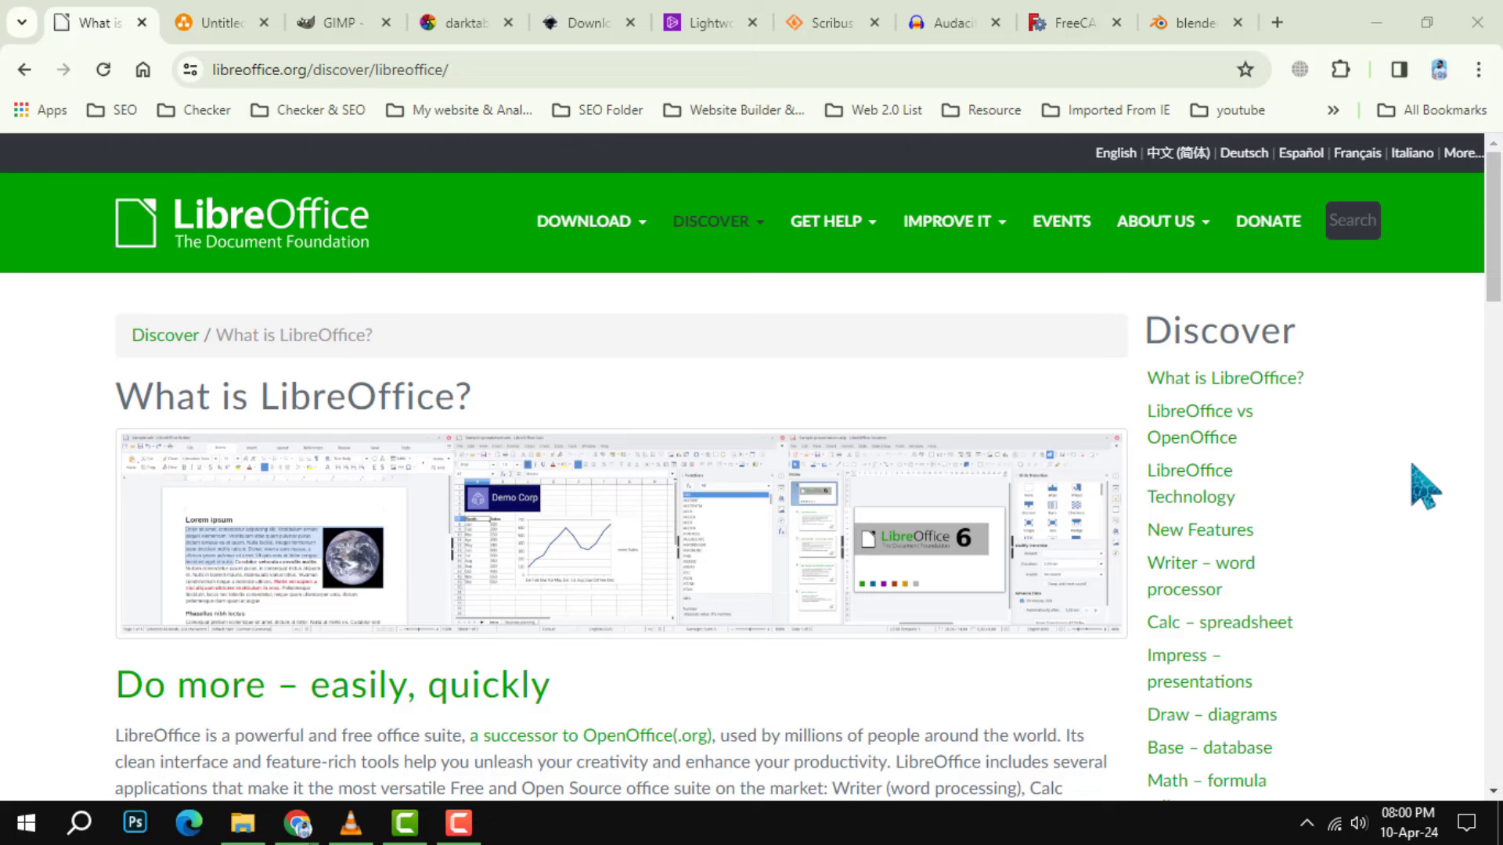
# Step: Bring up the diagrams.net diagram and close the LibreOffice tab
pyautogui.click(225, 24)
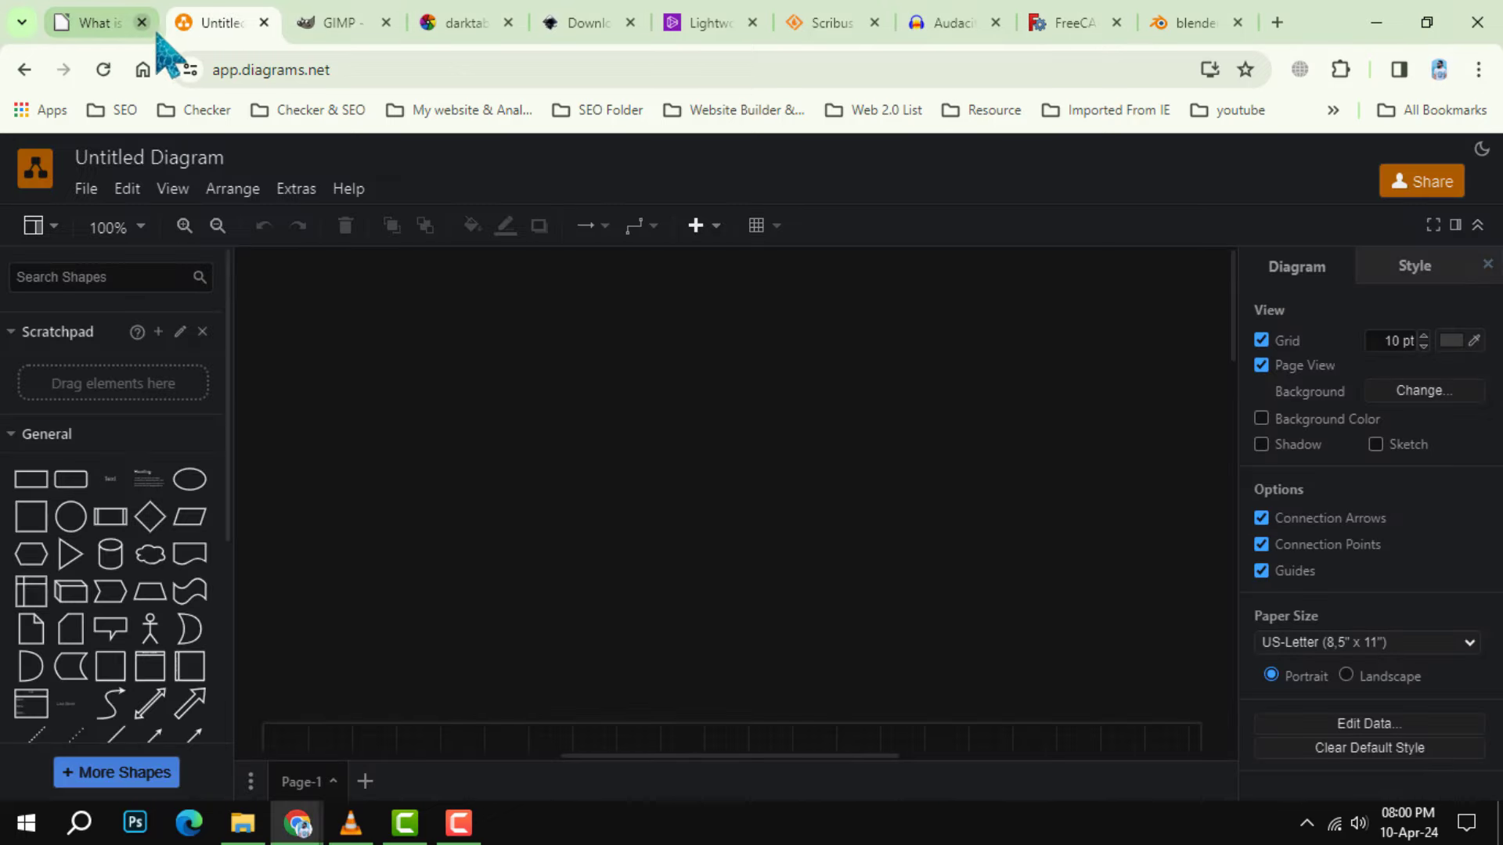
pyautogui.click(141, 23)
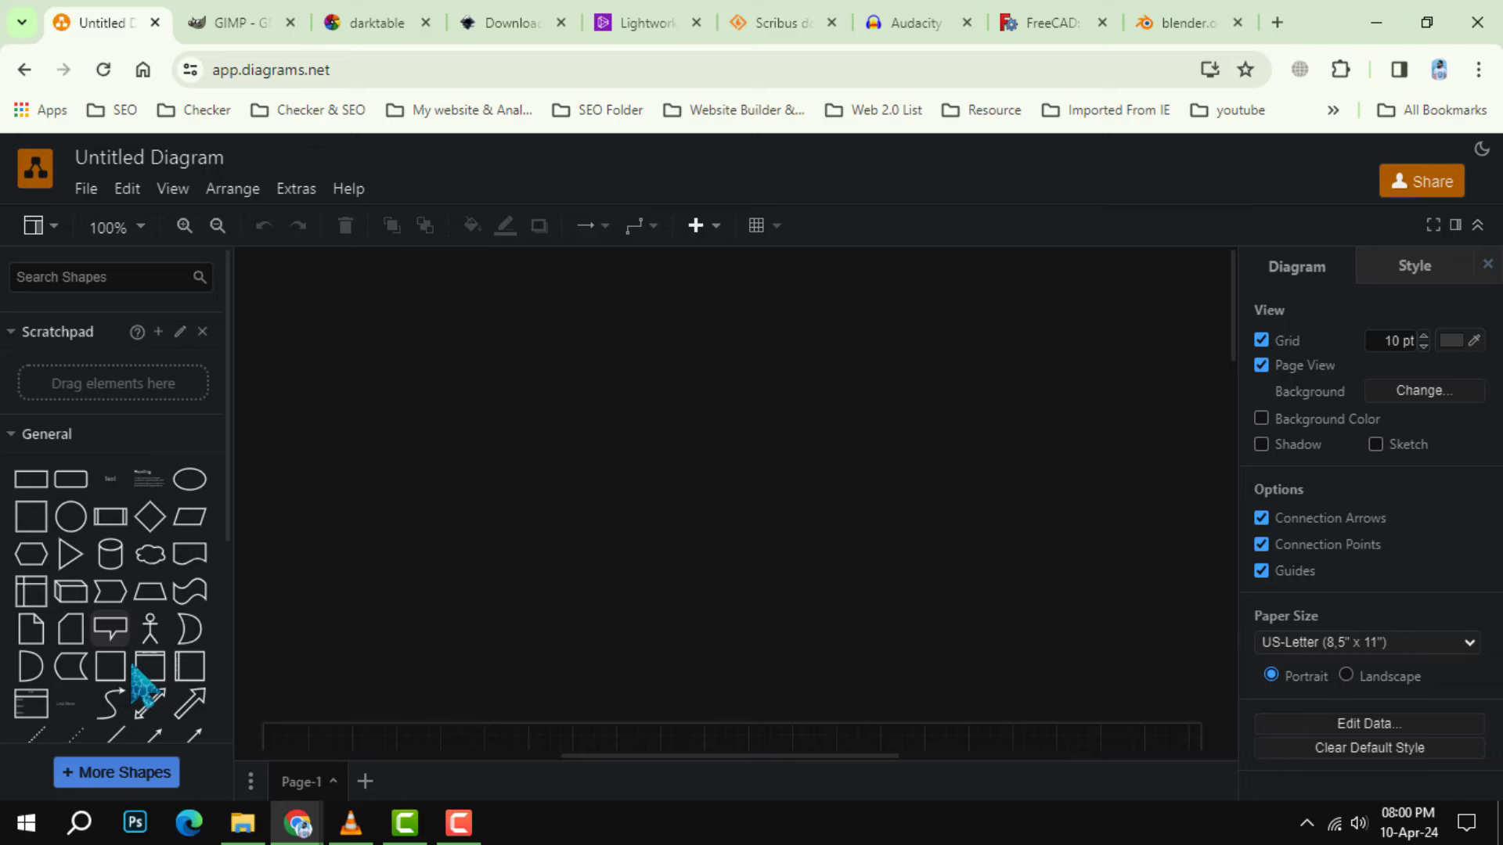
pyautogui.scroll(-3, 132, 681)
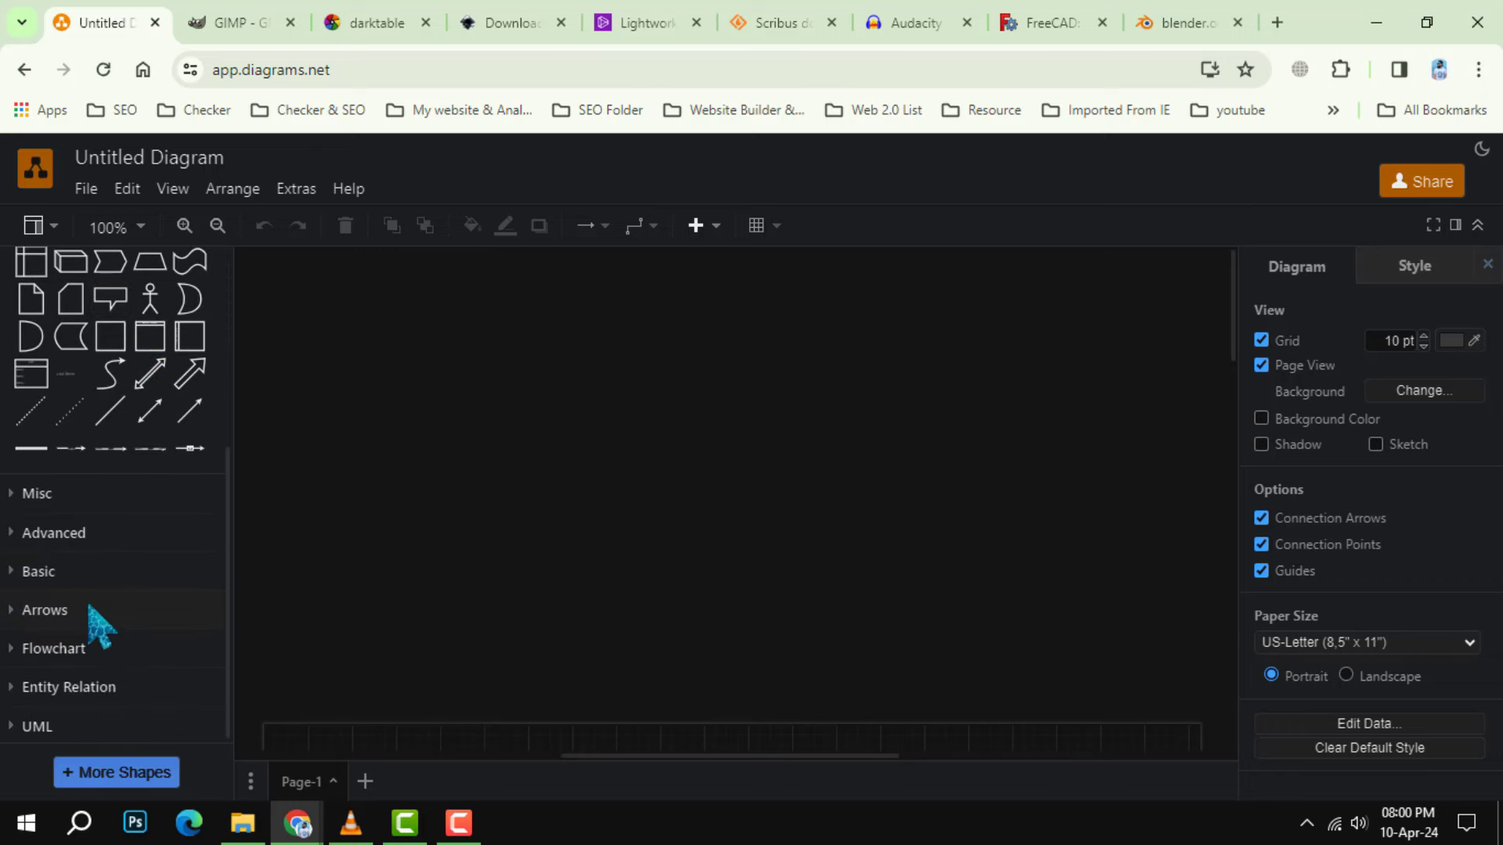
pyautogui.scroll(-1, 89, 606)
pyautogui.scroll(1, 130, 659)
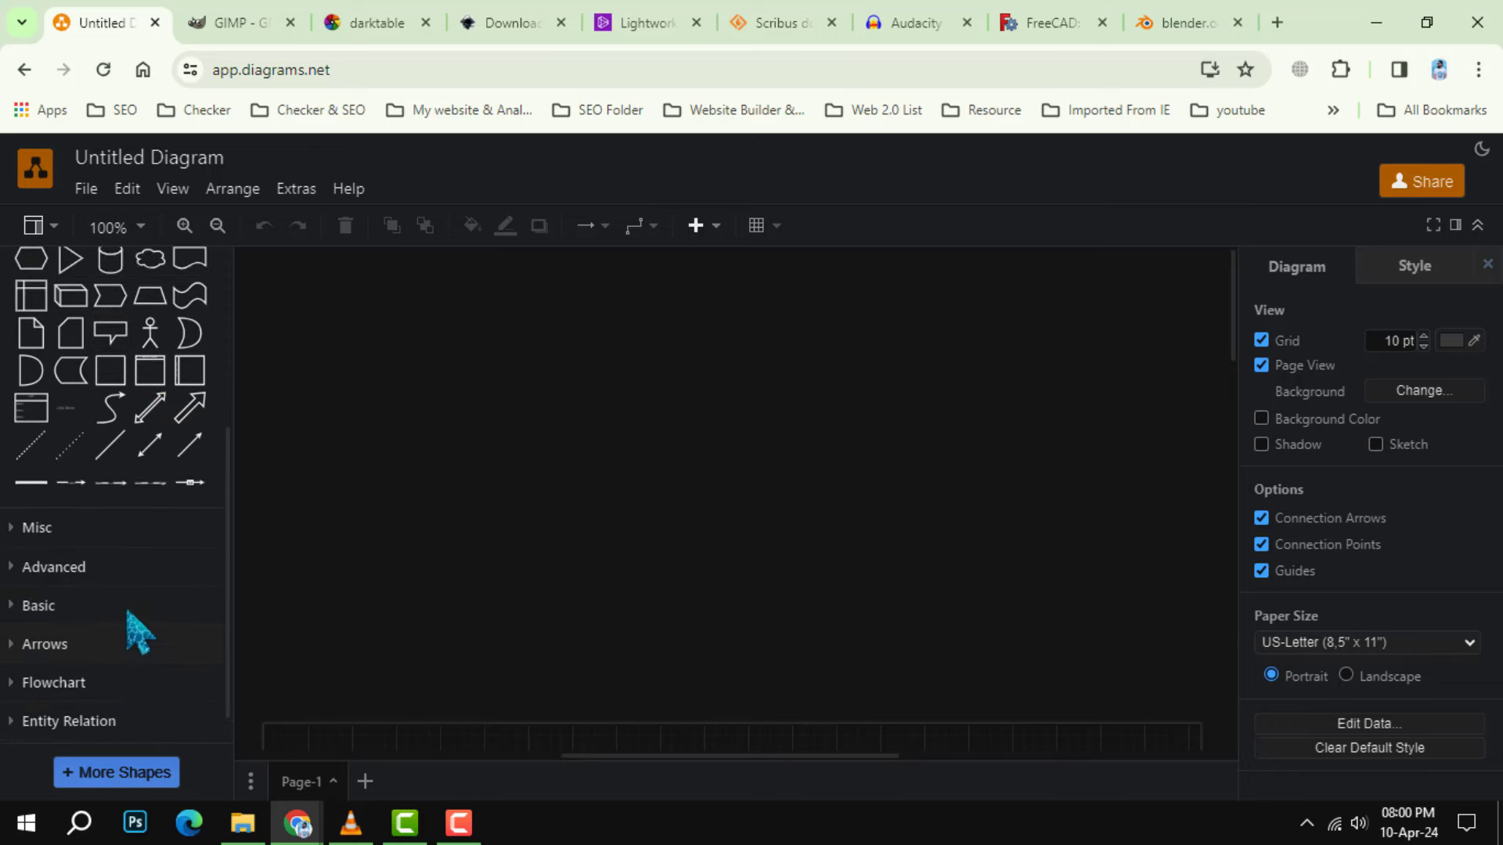
pyautogui.scroll(3, 134, 627)
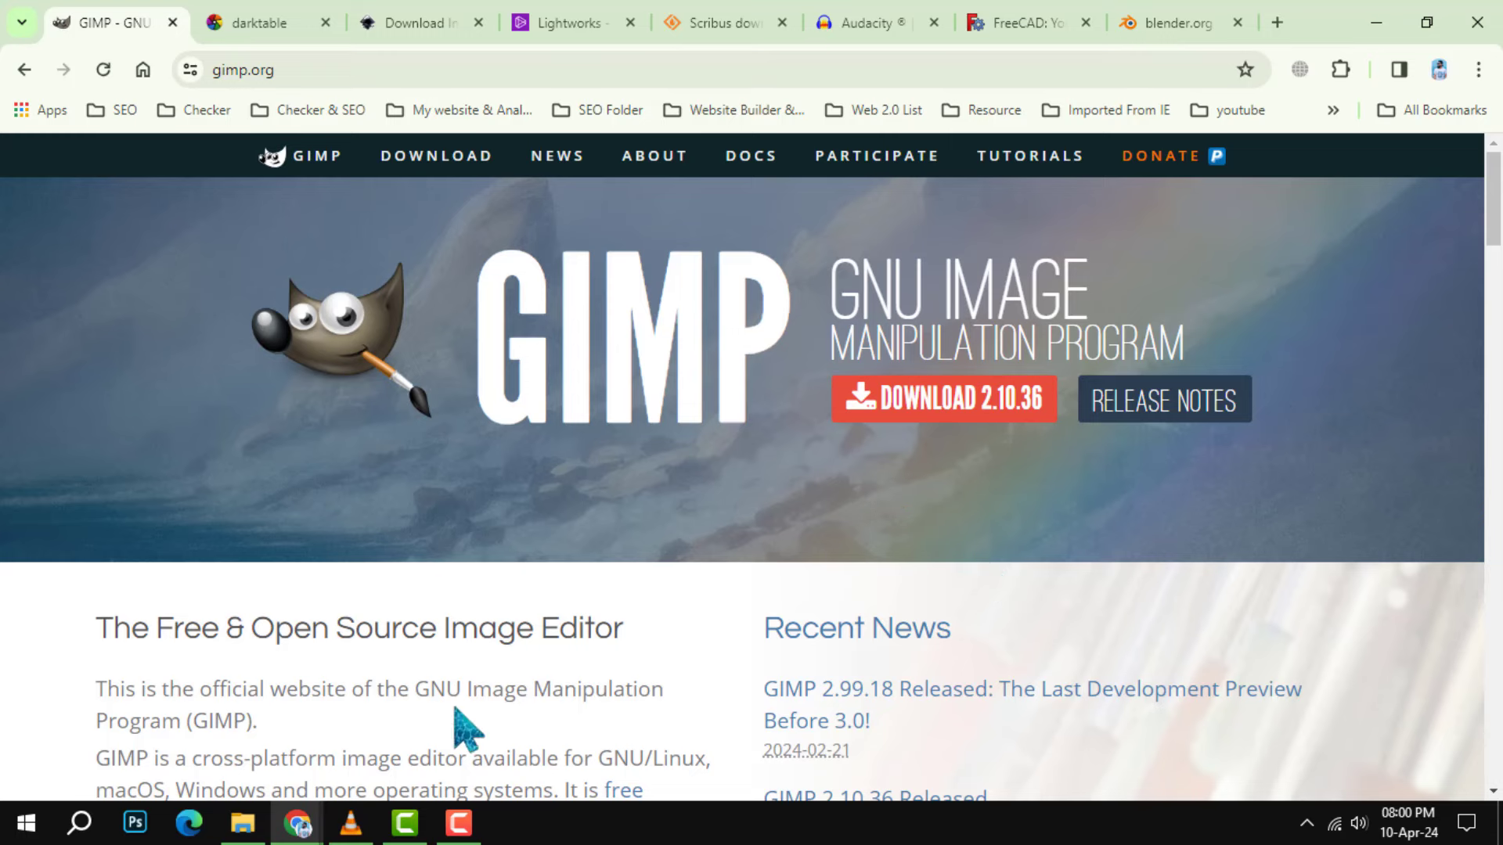
pyautogui.scroll(-3, 445, 691)
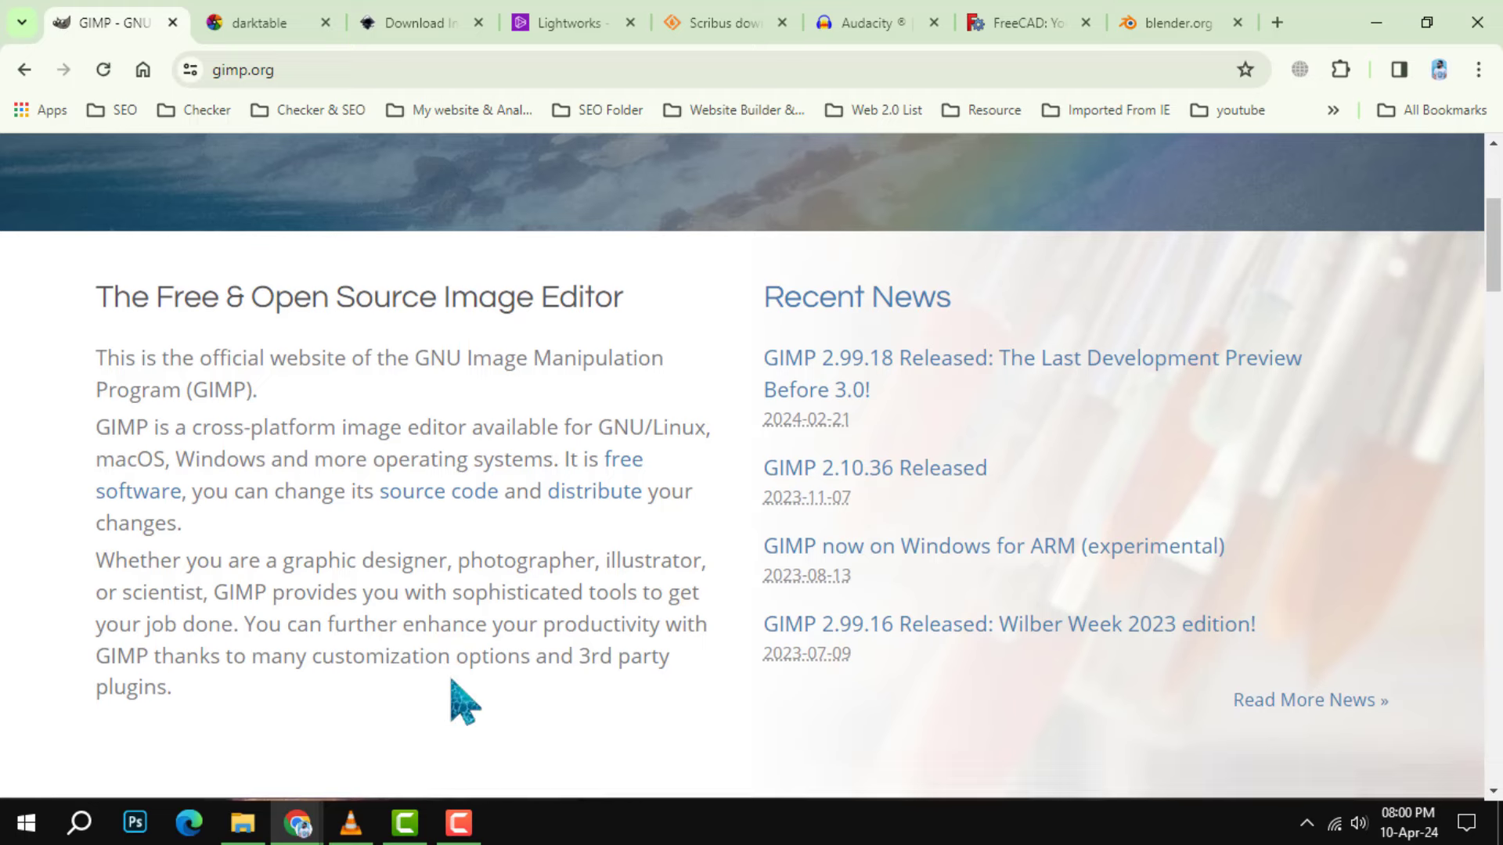
pyautogui.scroll(-5, 452, 683)
pyautogui.scroll(-5, 462, 702)
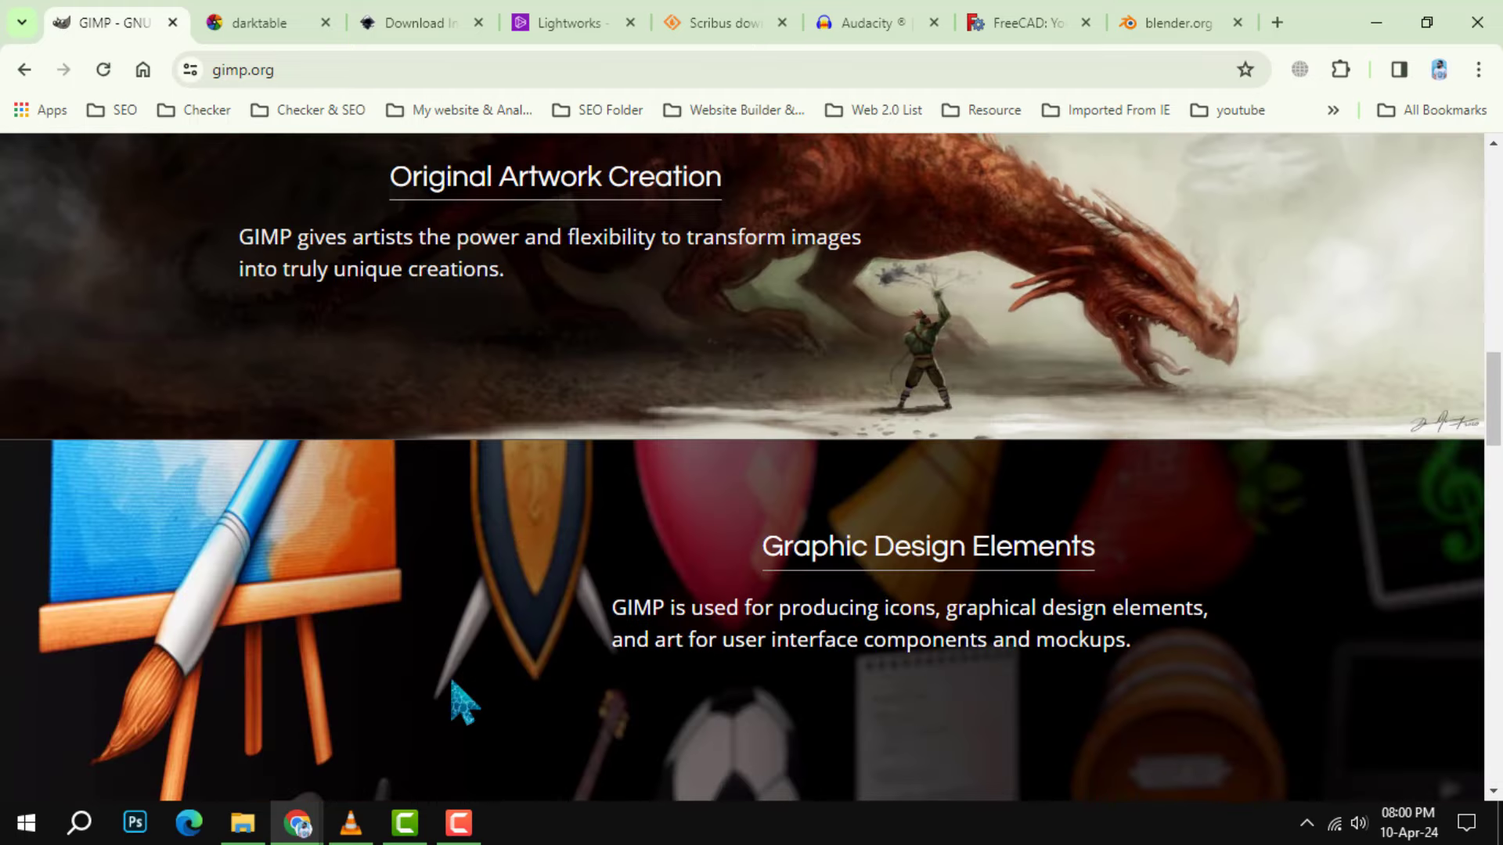
pyautogui.scroll(-5, 461, 702)
pyautogui.scroll(-5, 462, 703)
pyautogui.scroll(-2, 462, 702)
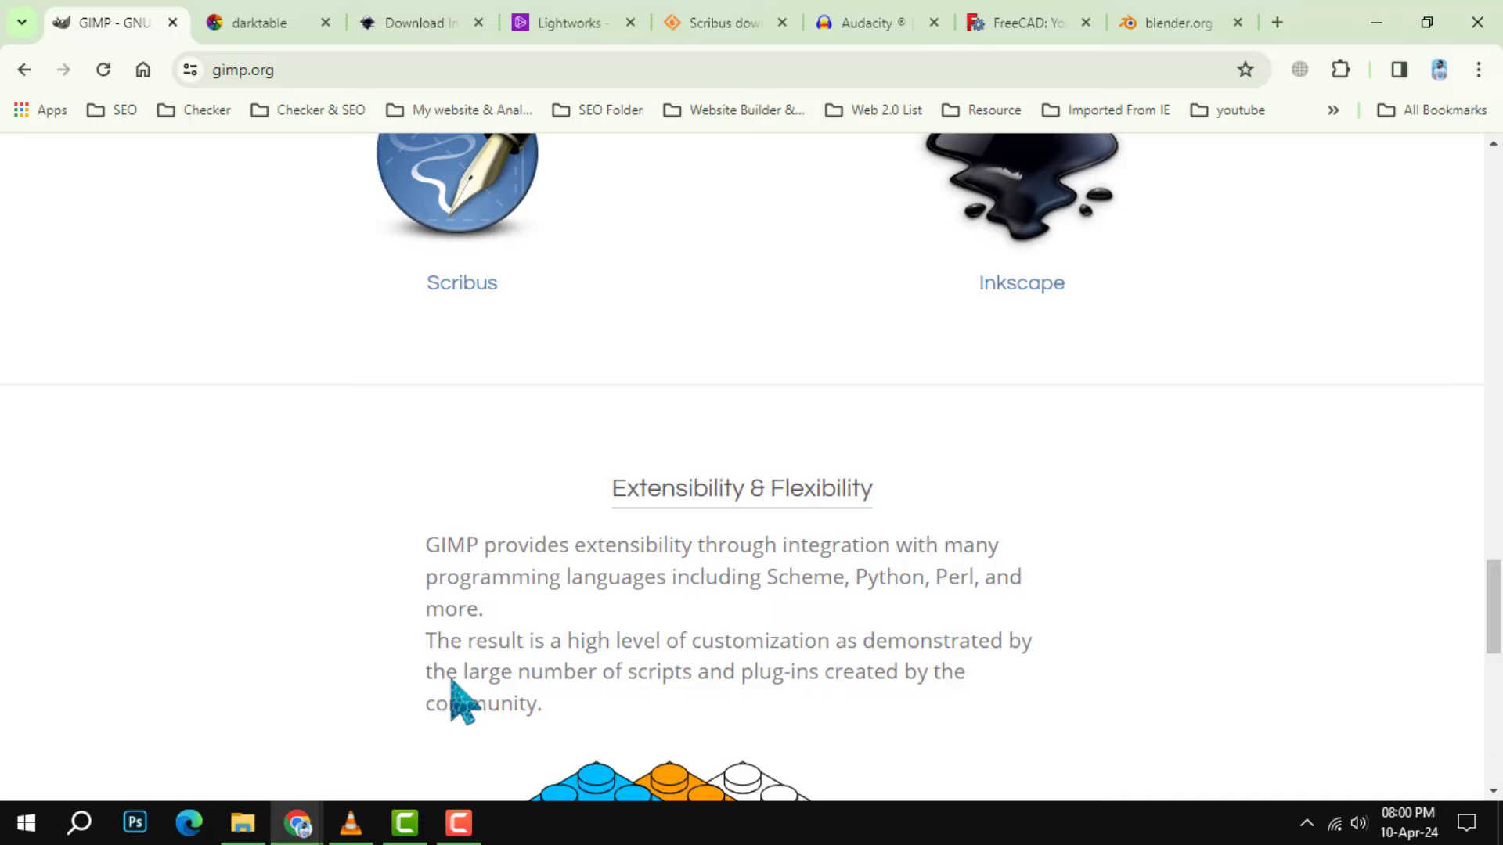
pyautogui.scroll(-4, 462, 702)
pyautogui.scroll(-4, 461, 702)
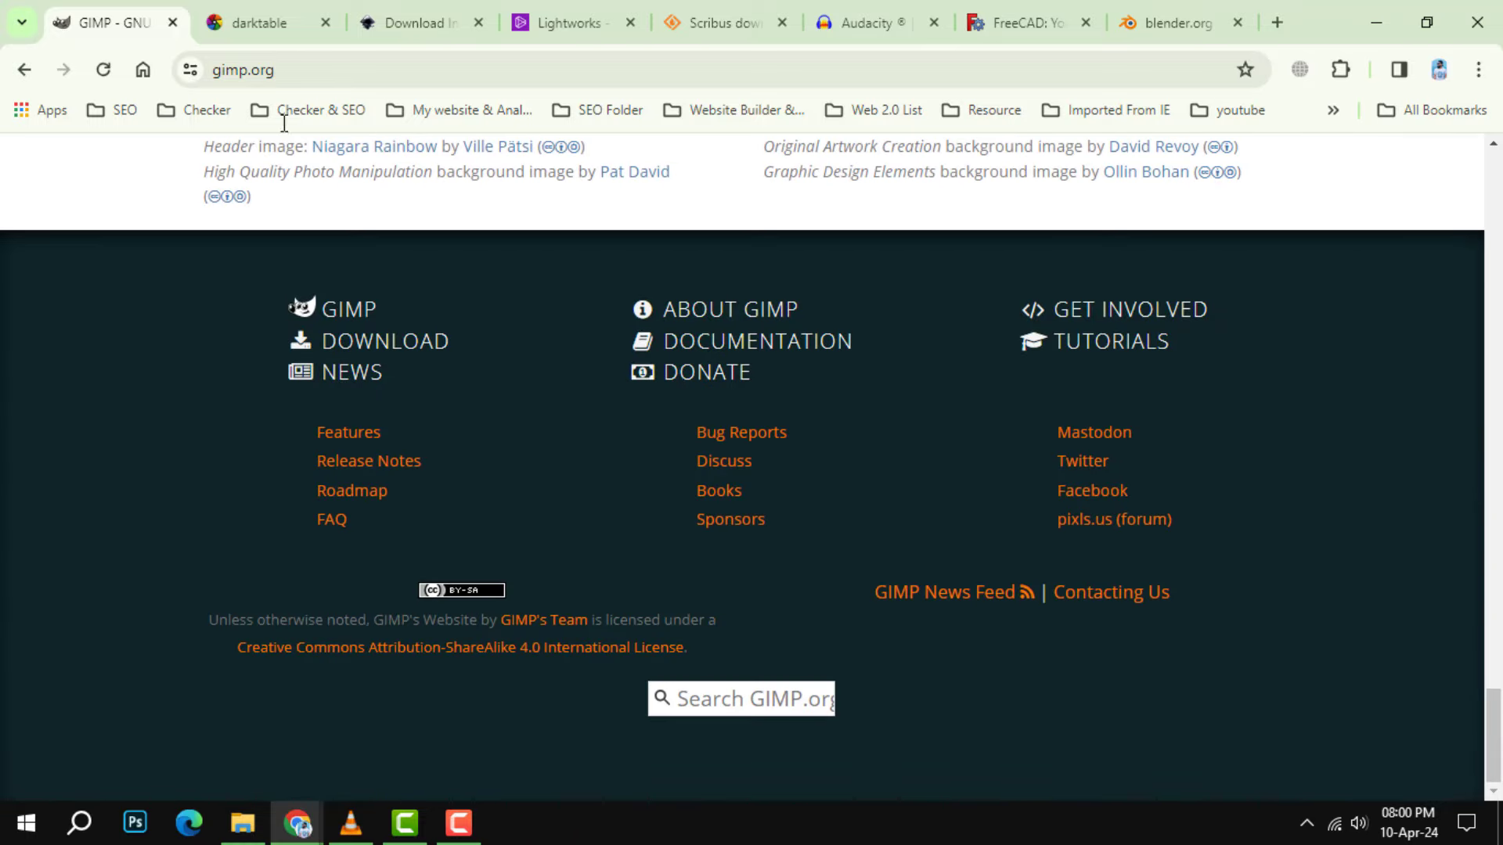
# Step: Move from the GIMP homepage to the darktable tab
pyautogui.click(299, 27)
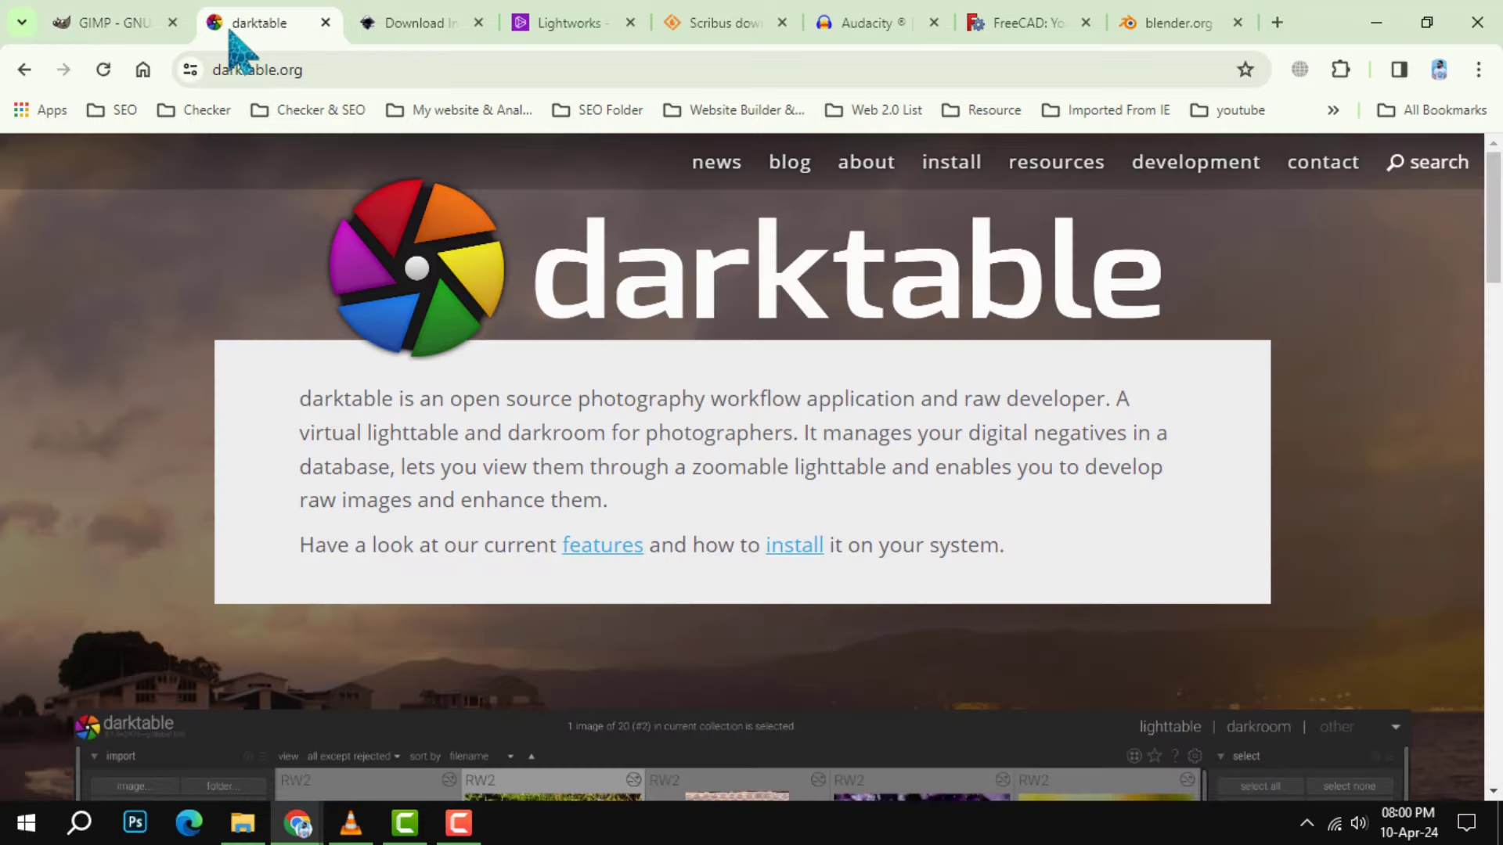
# Step: Close the GIMP tab and bring up the Inkscape download page
pyautogui.click(172, 22)
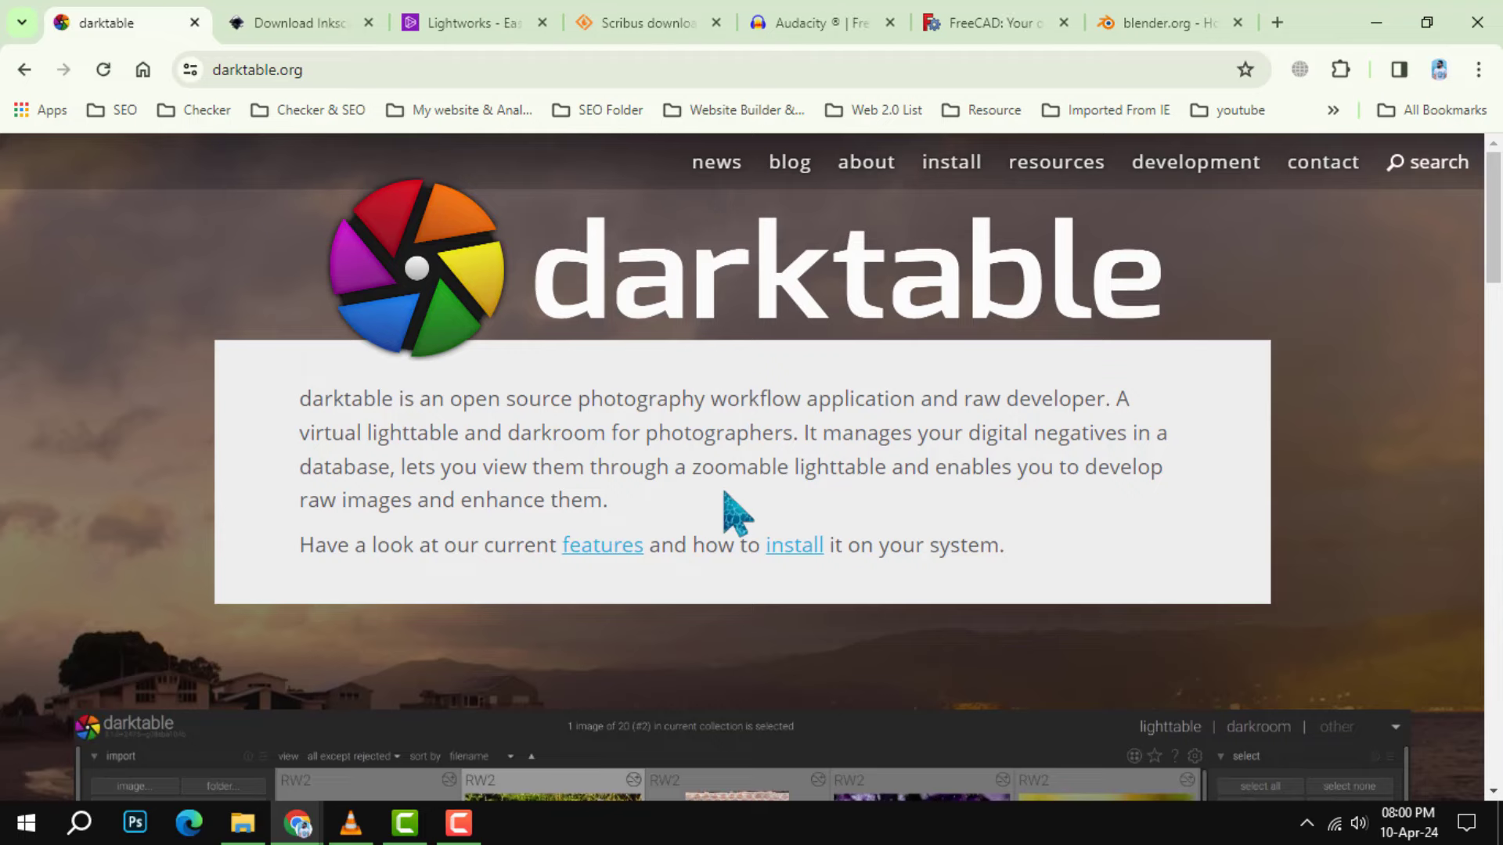
pyautogui.scroll(-3, 723, 494)
pyautogui.scroll(-4, 724, 493)
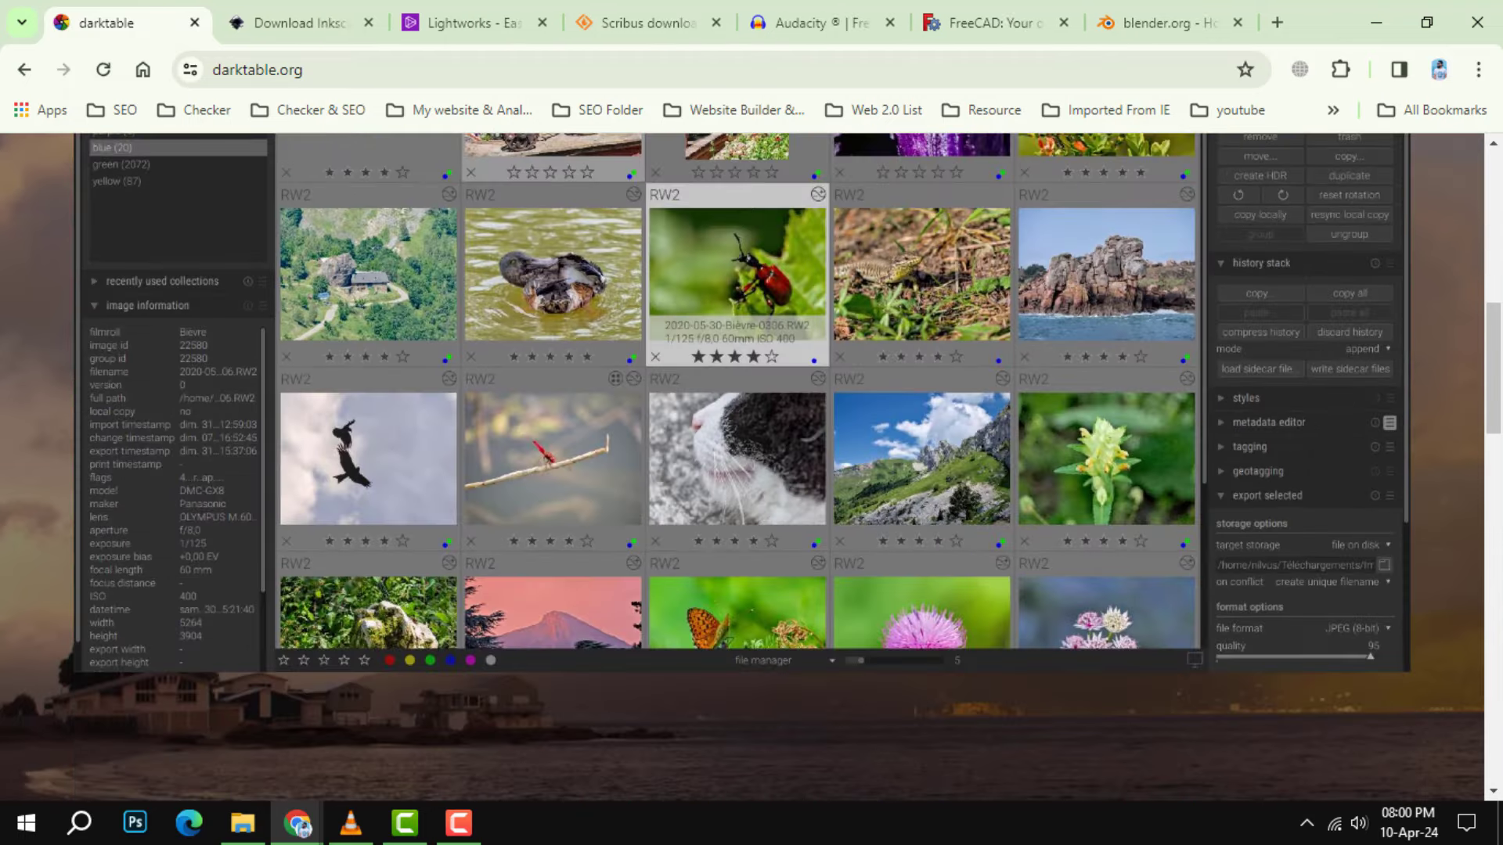
pyautogui.scroll(-5, 752, 469)
pyautogui.scroll(-5, 752, 470)
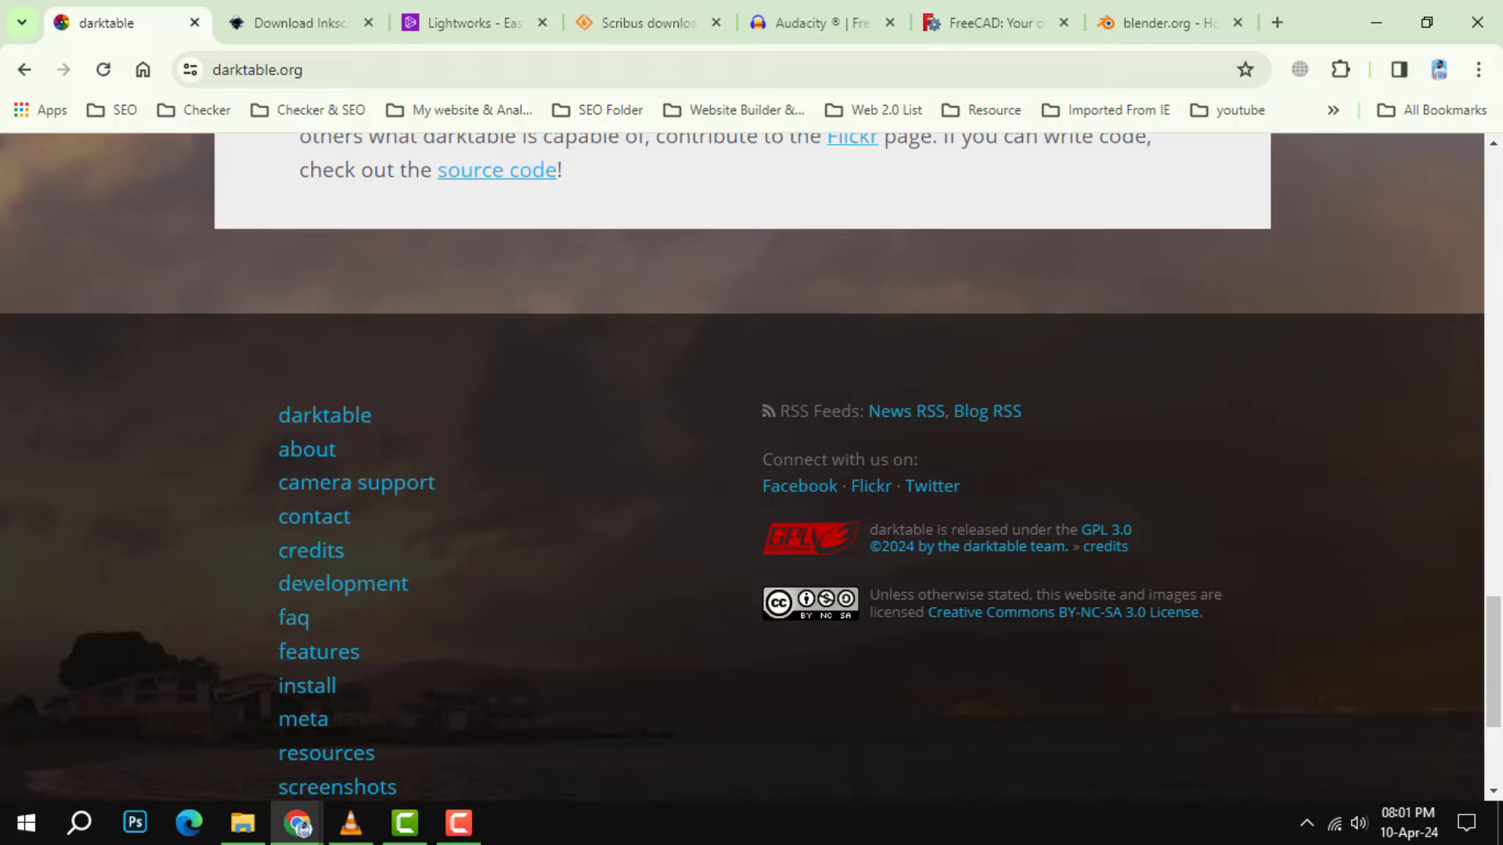
pyautogui.scroll(5, 752, 470)
pyautogui.scroll(4, 752, 470)
pyautogui.scroll(4, 753, 470)
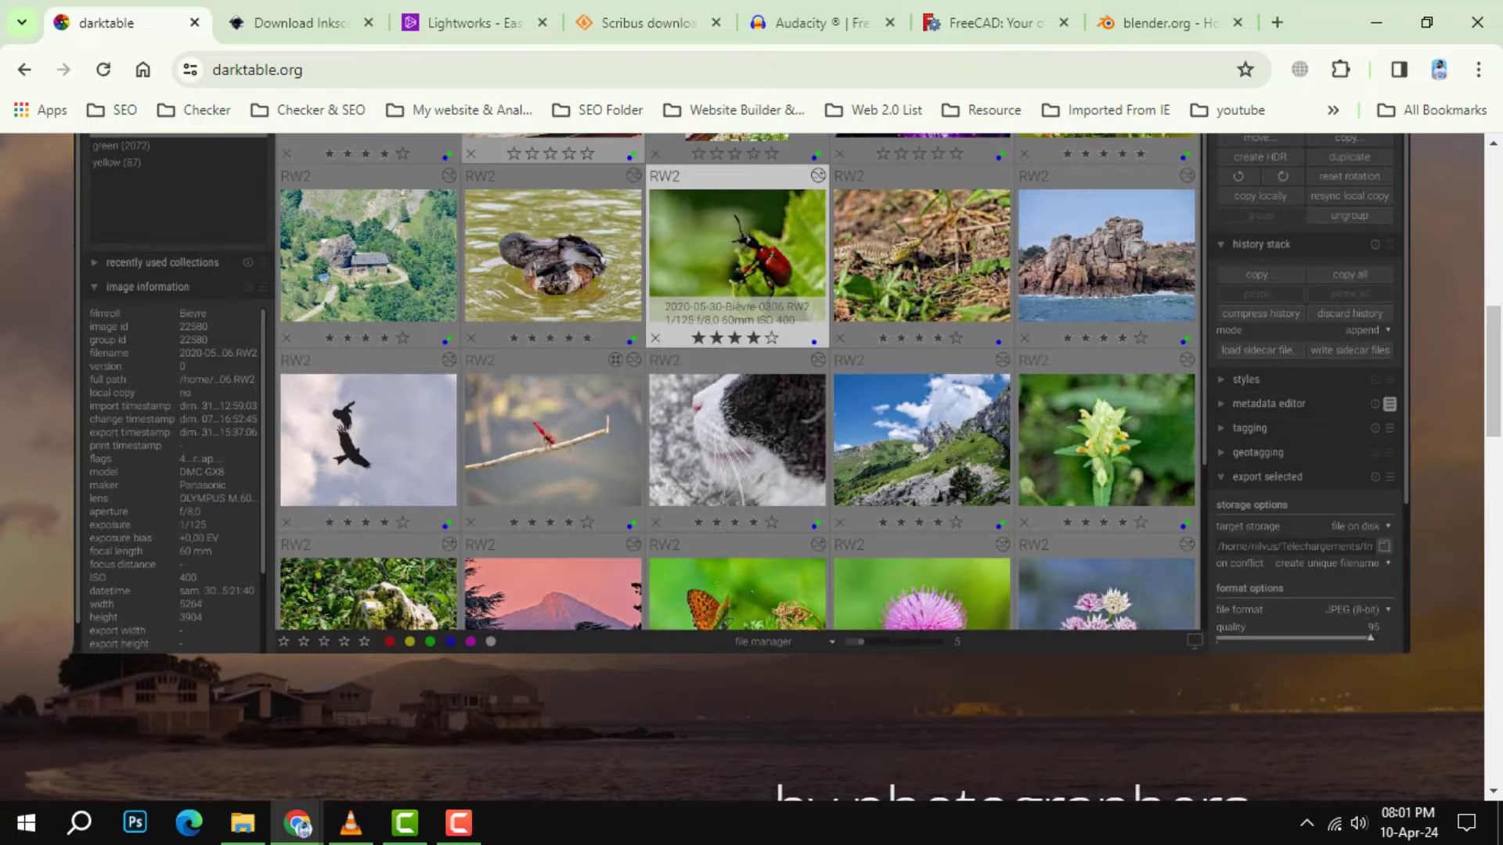
pyautogui.scroll(5, 751, 471)
pyautogui.scroll(1, 752, 470)
pyautogui.scroll(-4, 751, 471)
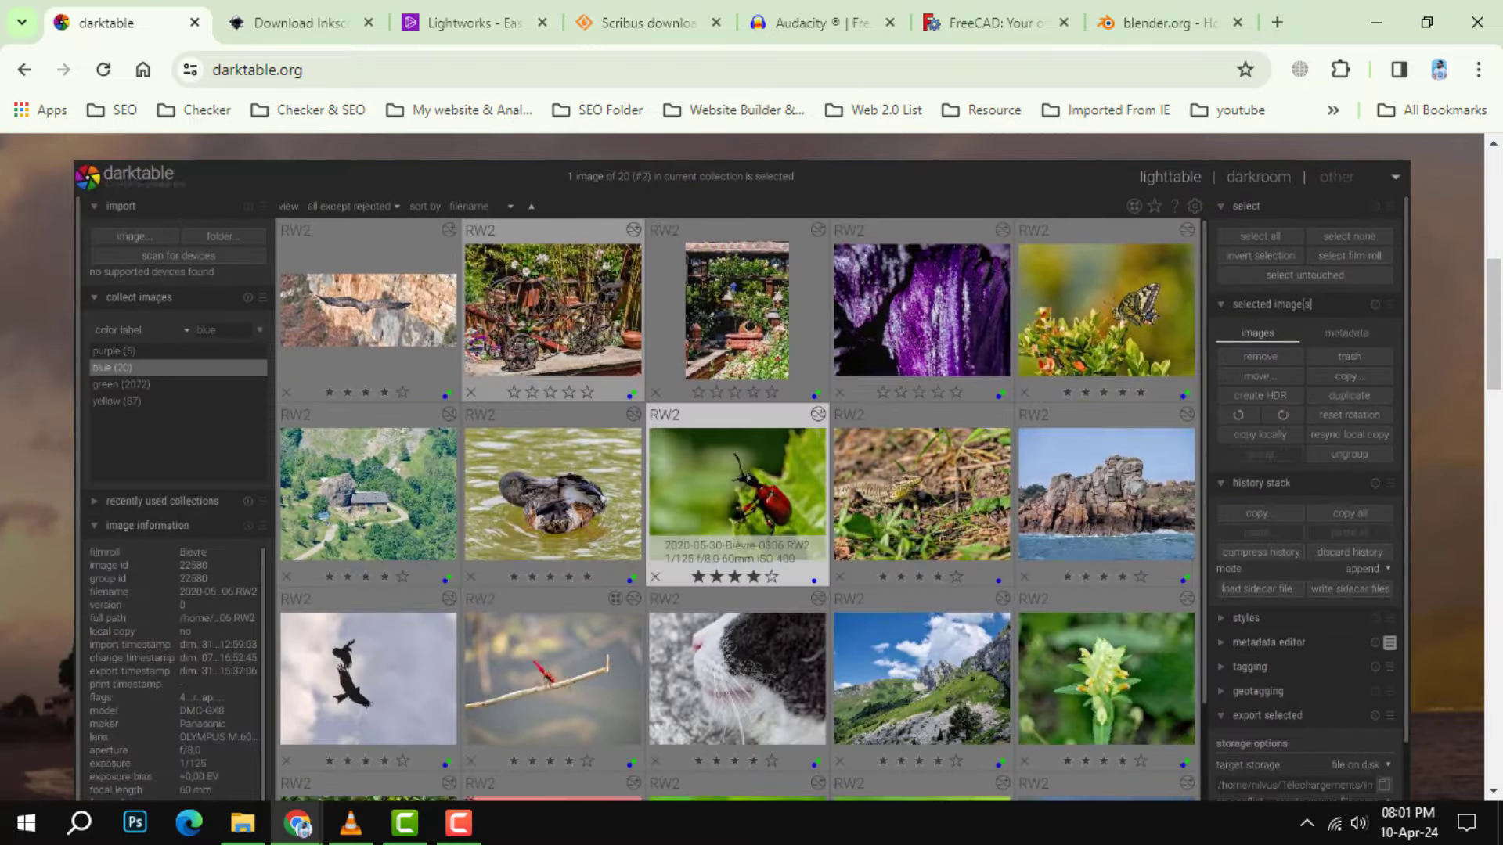
pyautogui.click(303, 22)
pyautogui.click(194, 22)
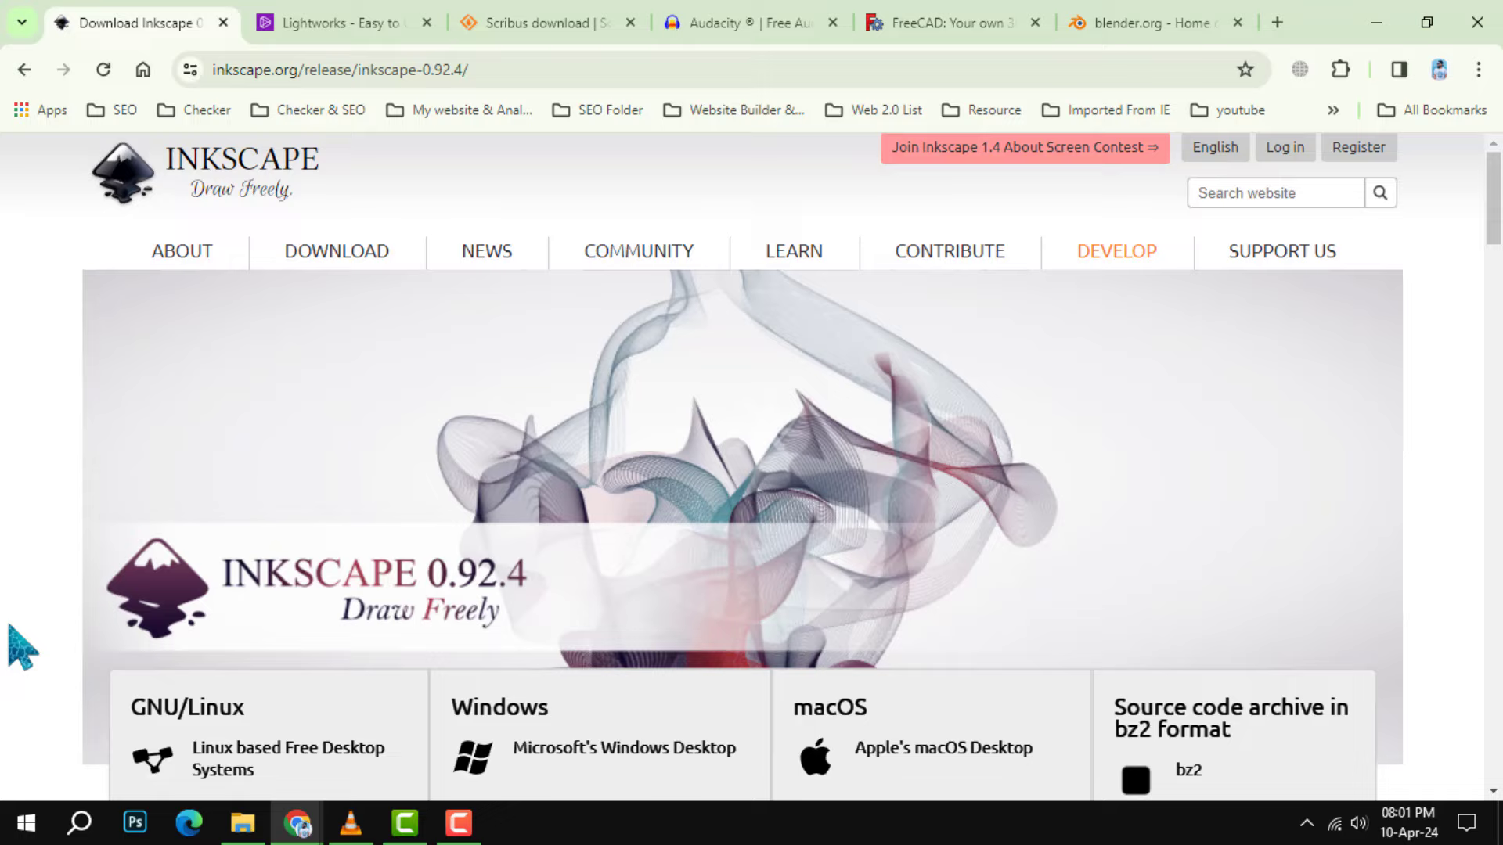
pyautogui.scroll(-4, 752, 469)
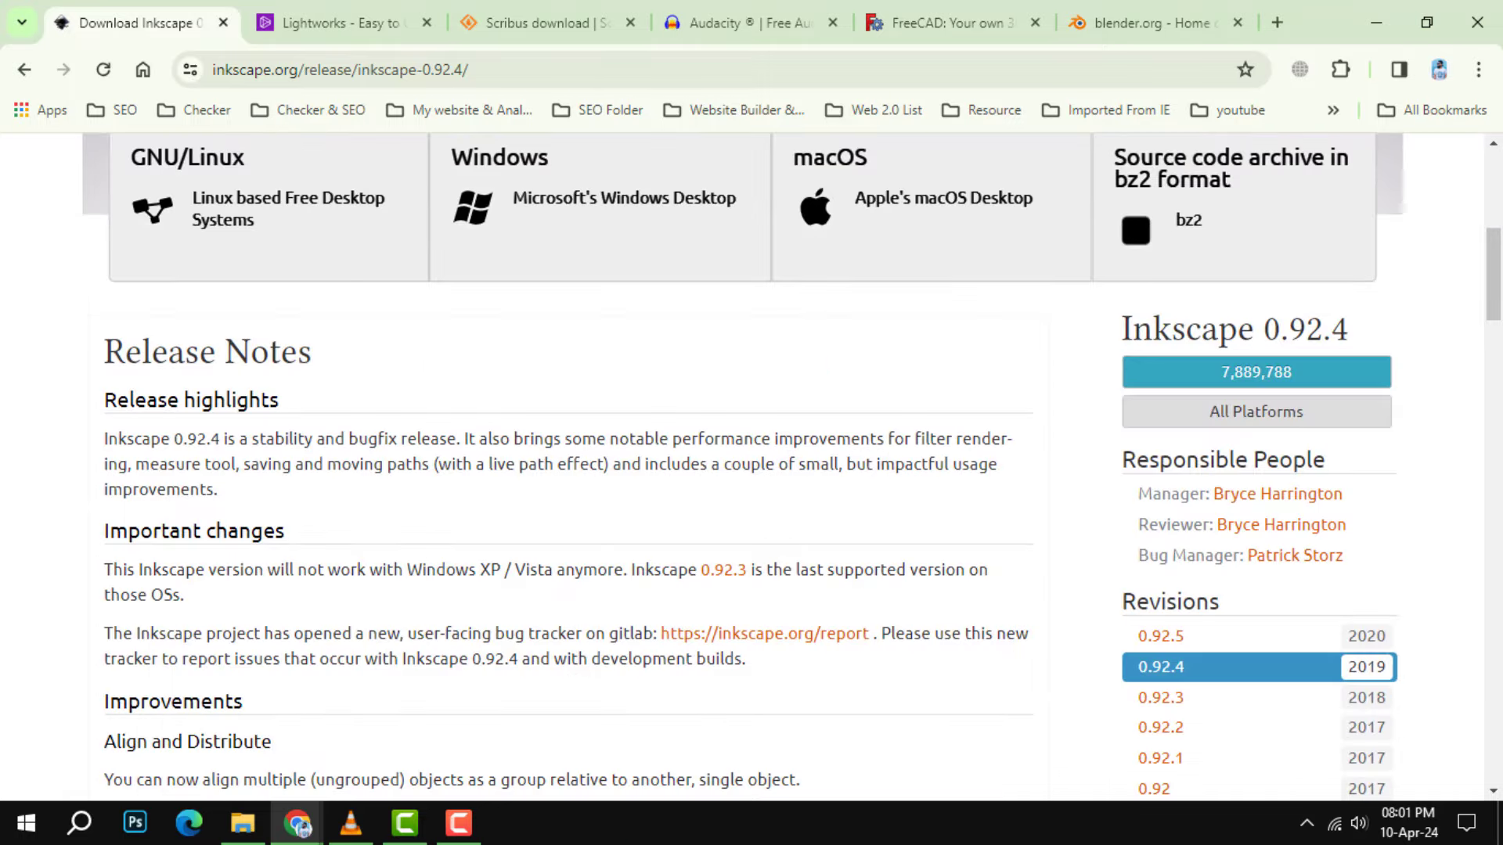
pyautogui.scroll(-5, 576, 482)
pyautogui.scroll(-4, 577, 482)
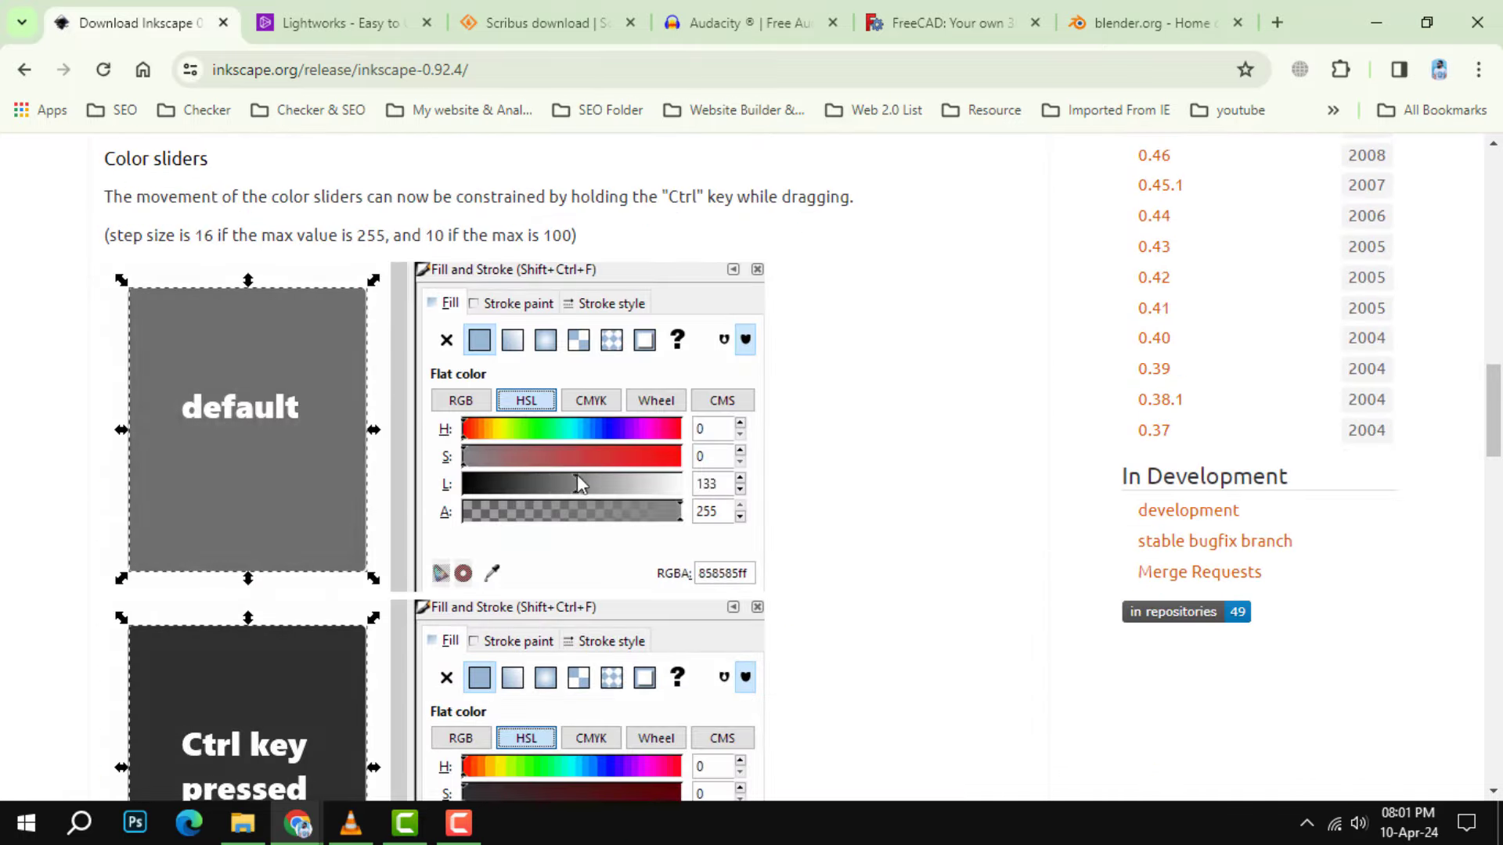
pyautogui.scroll(-4, 576, 474)
pyautogui.scroll(-1, 638, 265)
pyautogui.scroll(-5, 639, 265)
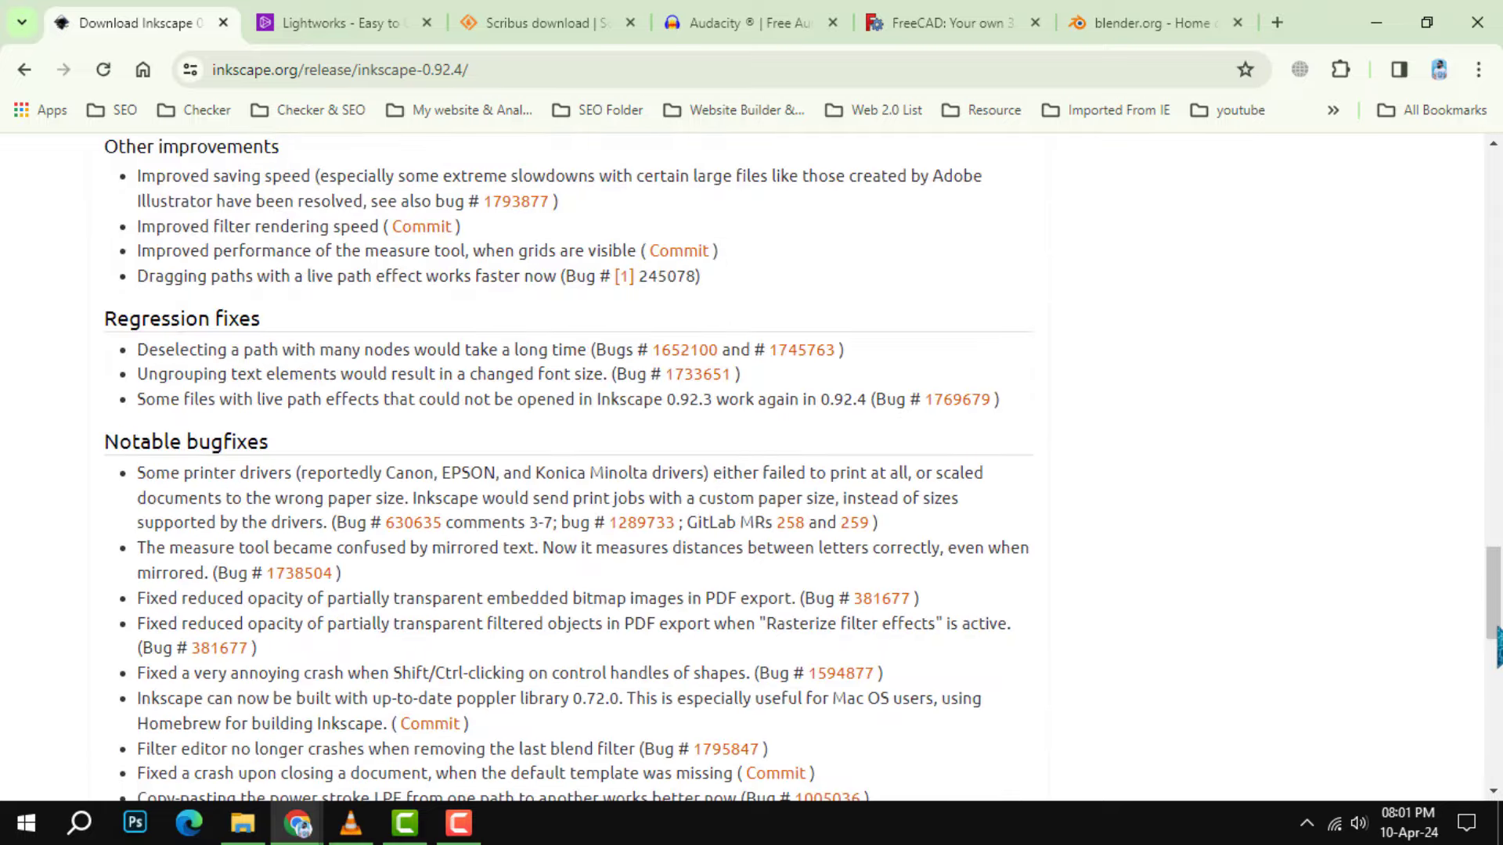
pyautogui.scroll(-2, 1496, 646)
pyautogui.scroll(-4, 1497, 645)
pyautogui.scroll(-3, 1497, 646)
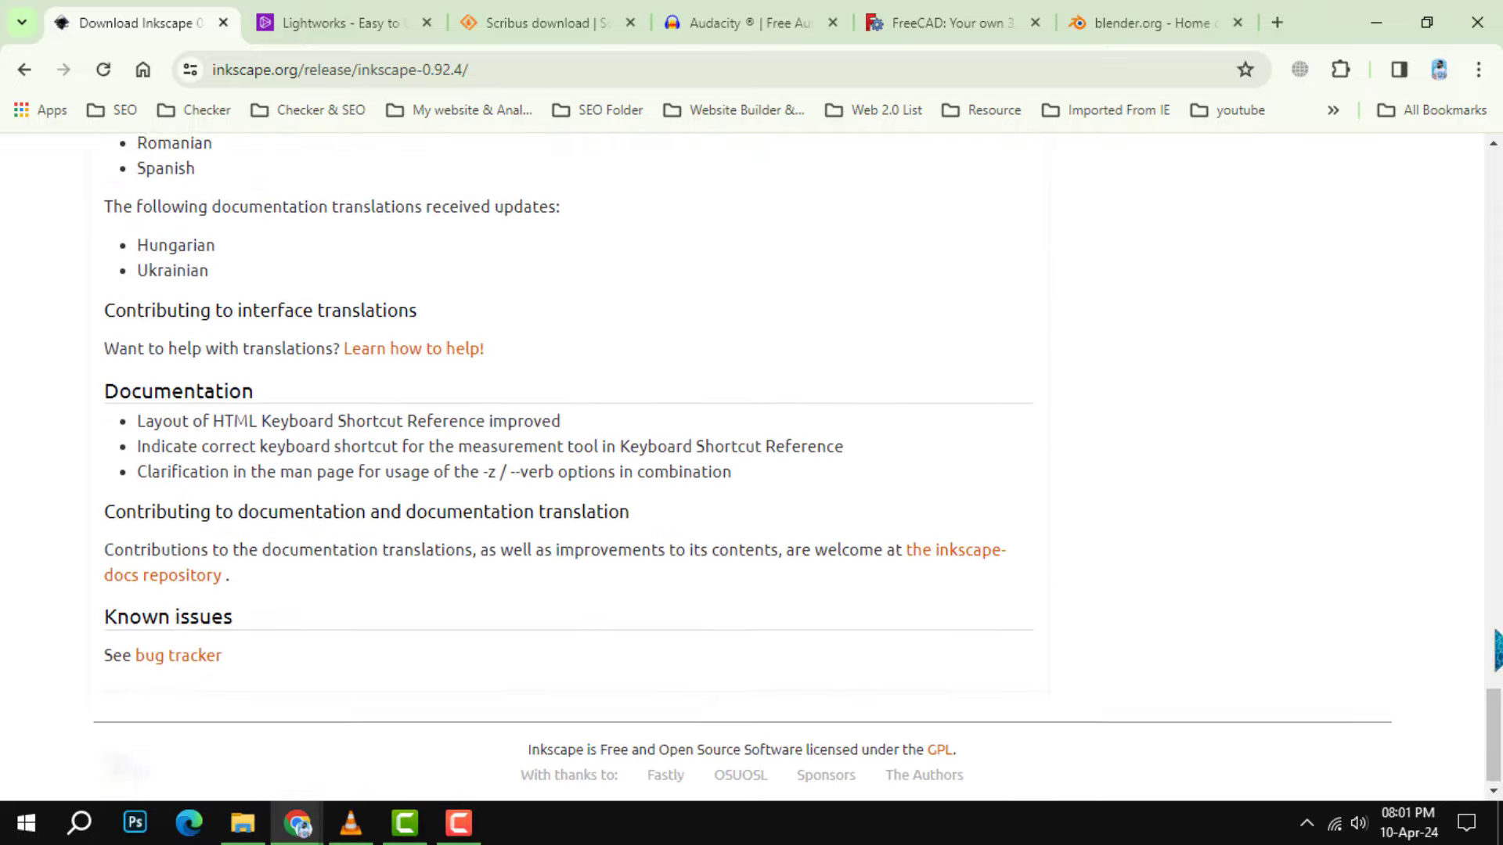
pyautogui.scroll(5, 1497, 646)
pyautogui.scroll(5, 1496, 647)
pyautogui.scroll(3, 563, 241)
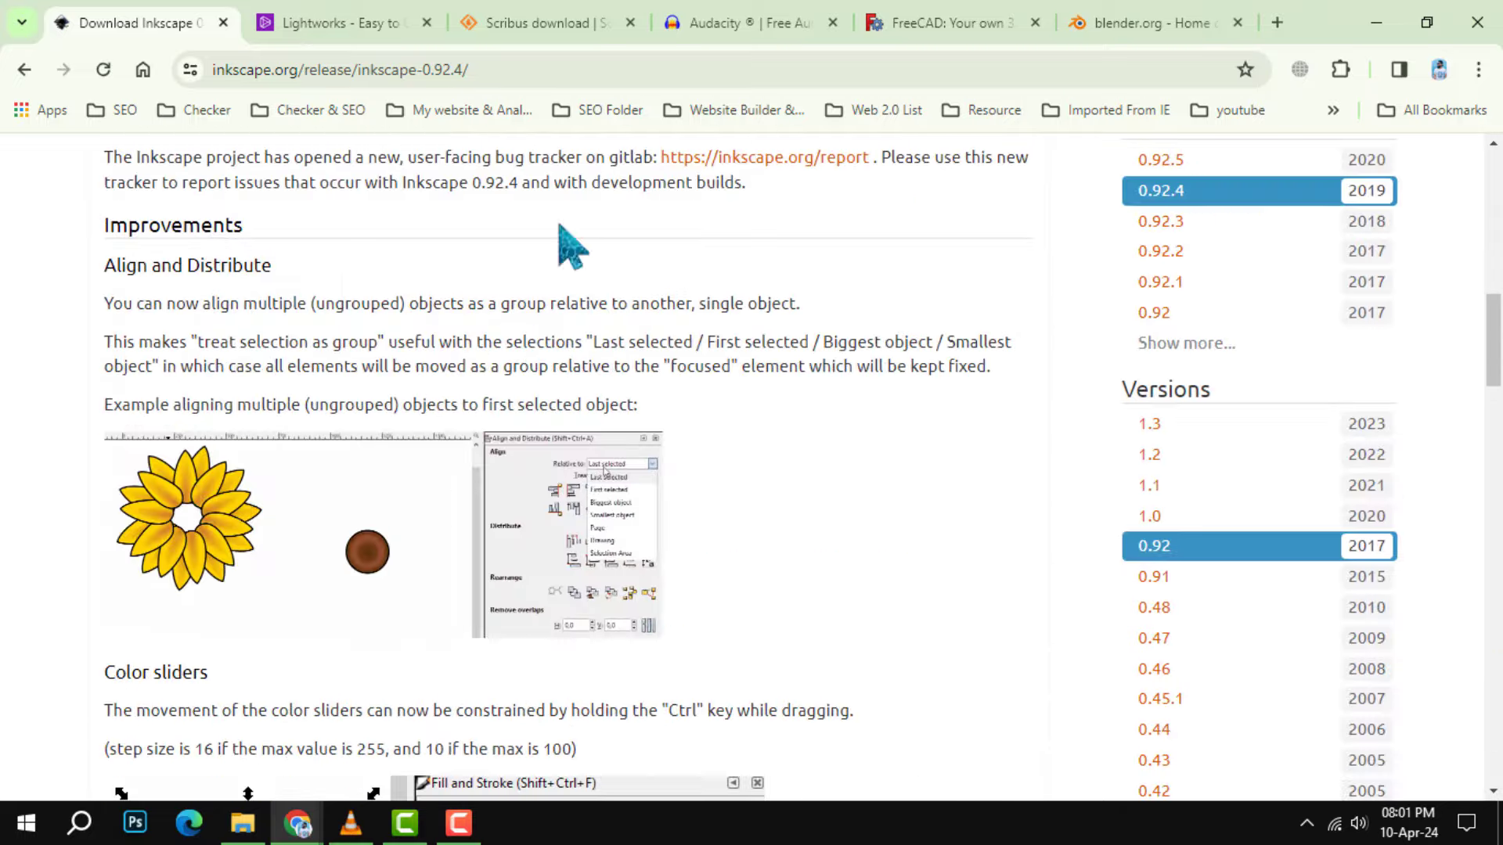
# Step: Close the Inkscape tab, decline Lightworks' cookies, dismiss its Sales Calendar popup, then show Scribus
pyautogui.click(353, 22)
pyautogui.click(222, 23)
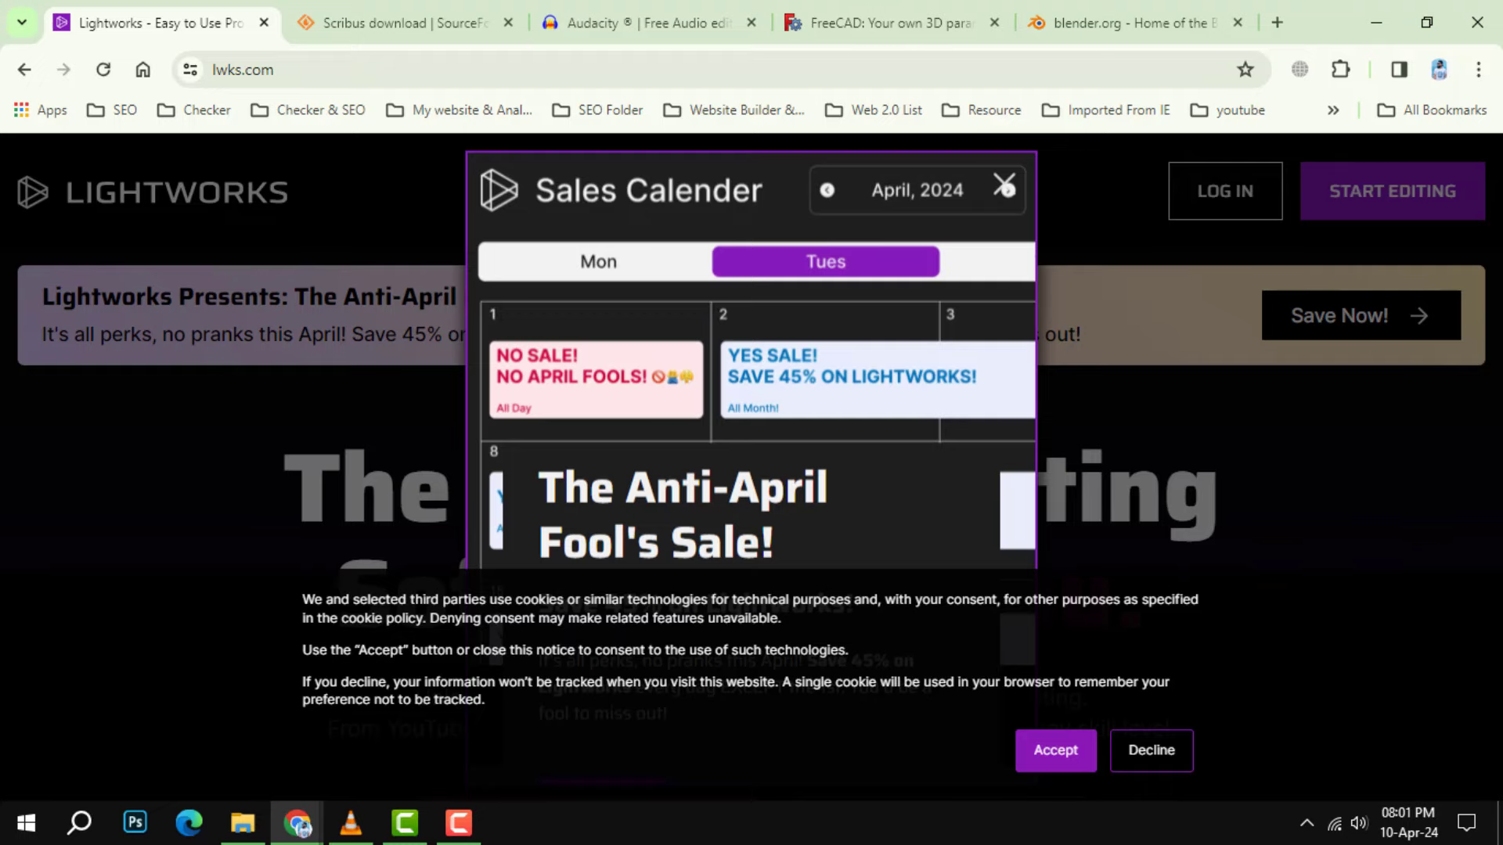
pyautogui.click(1154, 754)
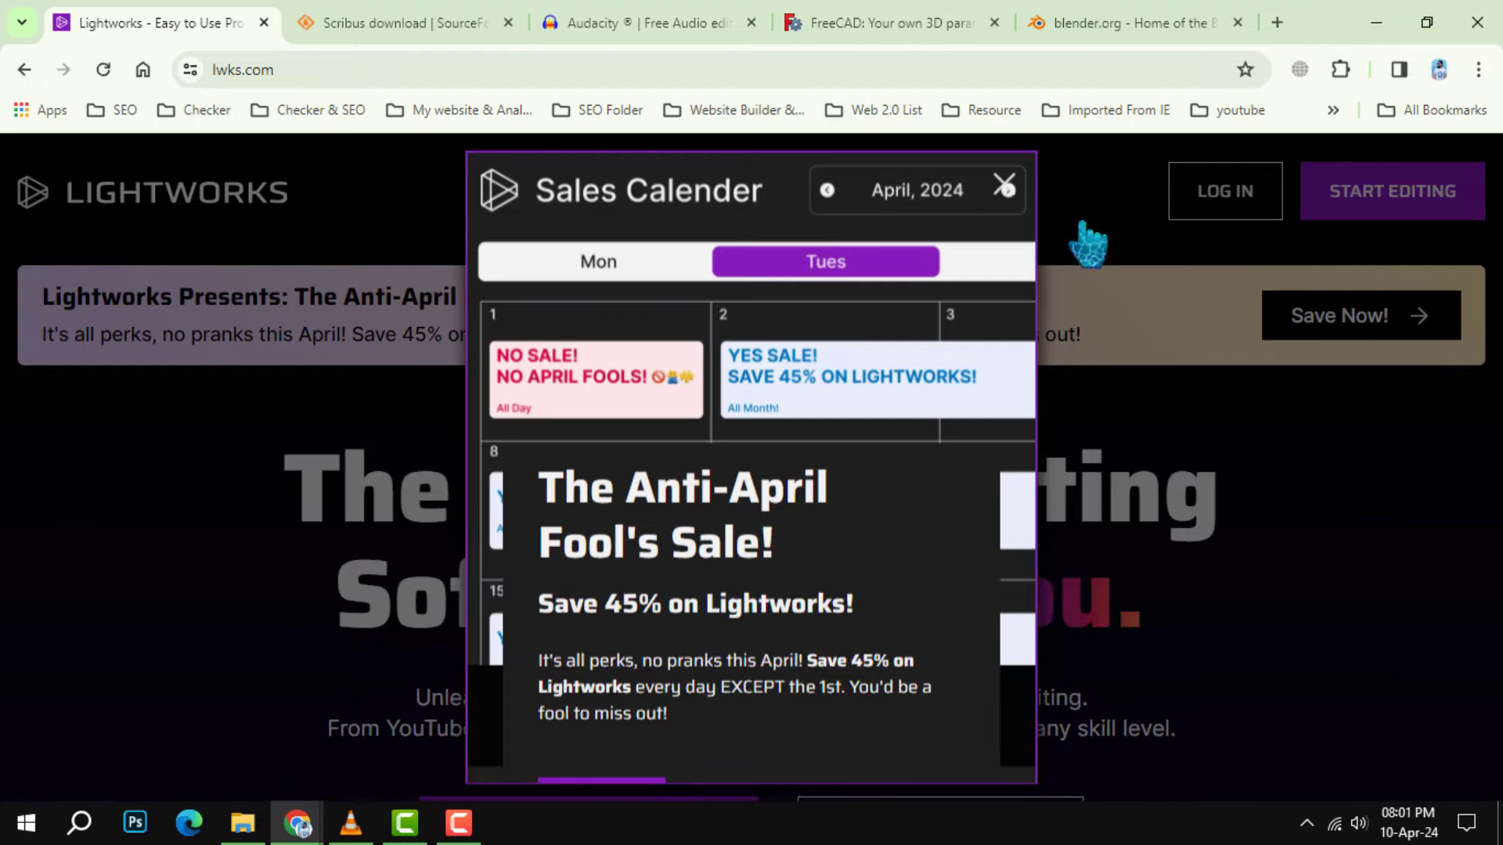
pyautogui.click(1006, 188)
pyautogui.scroll(-5, 1343, 513)
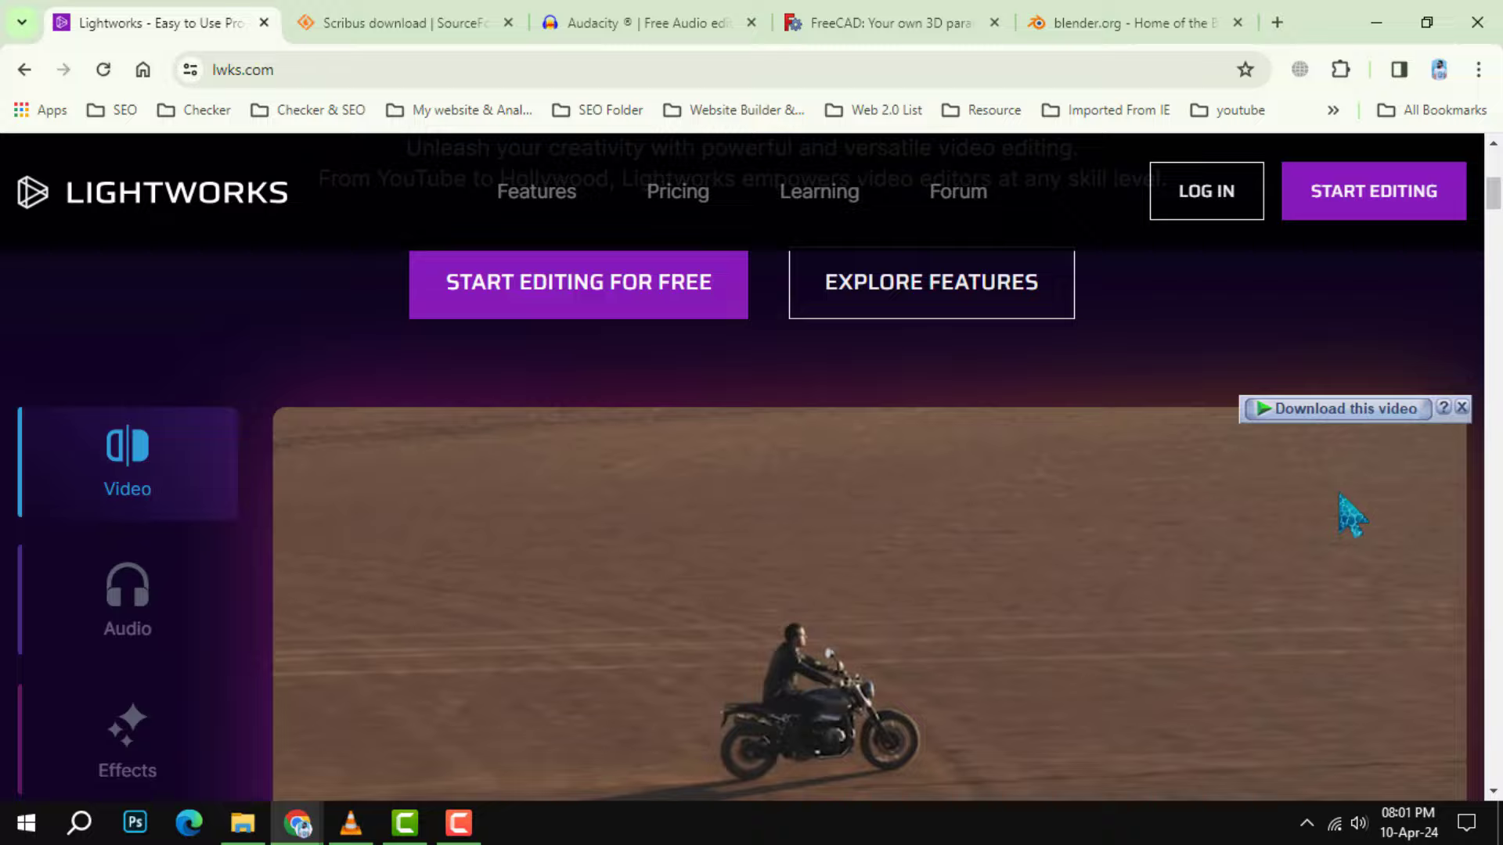
pyautogui.scroll(-5, 1318, 564)
pyautogui.scroll(-2, 1323, 564)
pyautogui.scroll(-4, 1326, 563)
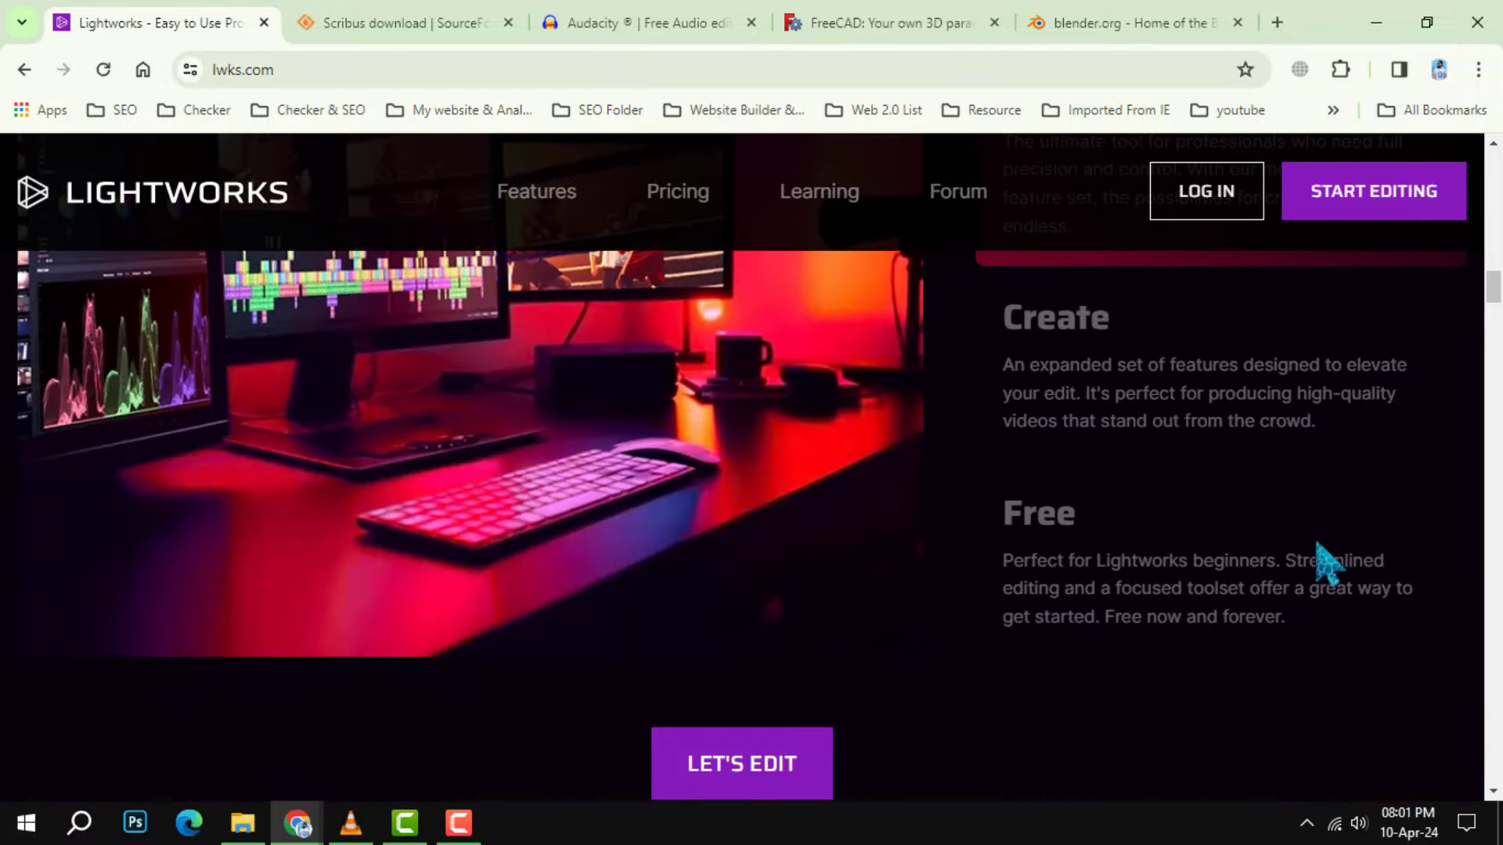
pyautogui.scroll(-3, 1325, 564)
pyautogui.scroll(-4, 1327, 563)
pyautogui.scroll(-3, 1327, 568)
pyautogui.scroll(-4, 1326, 570)
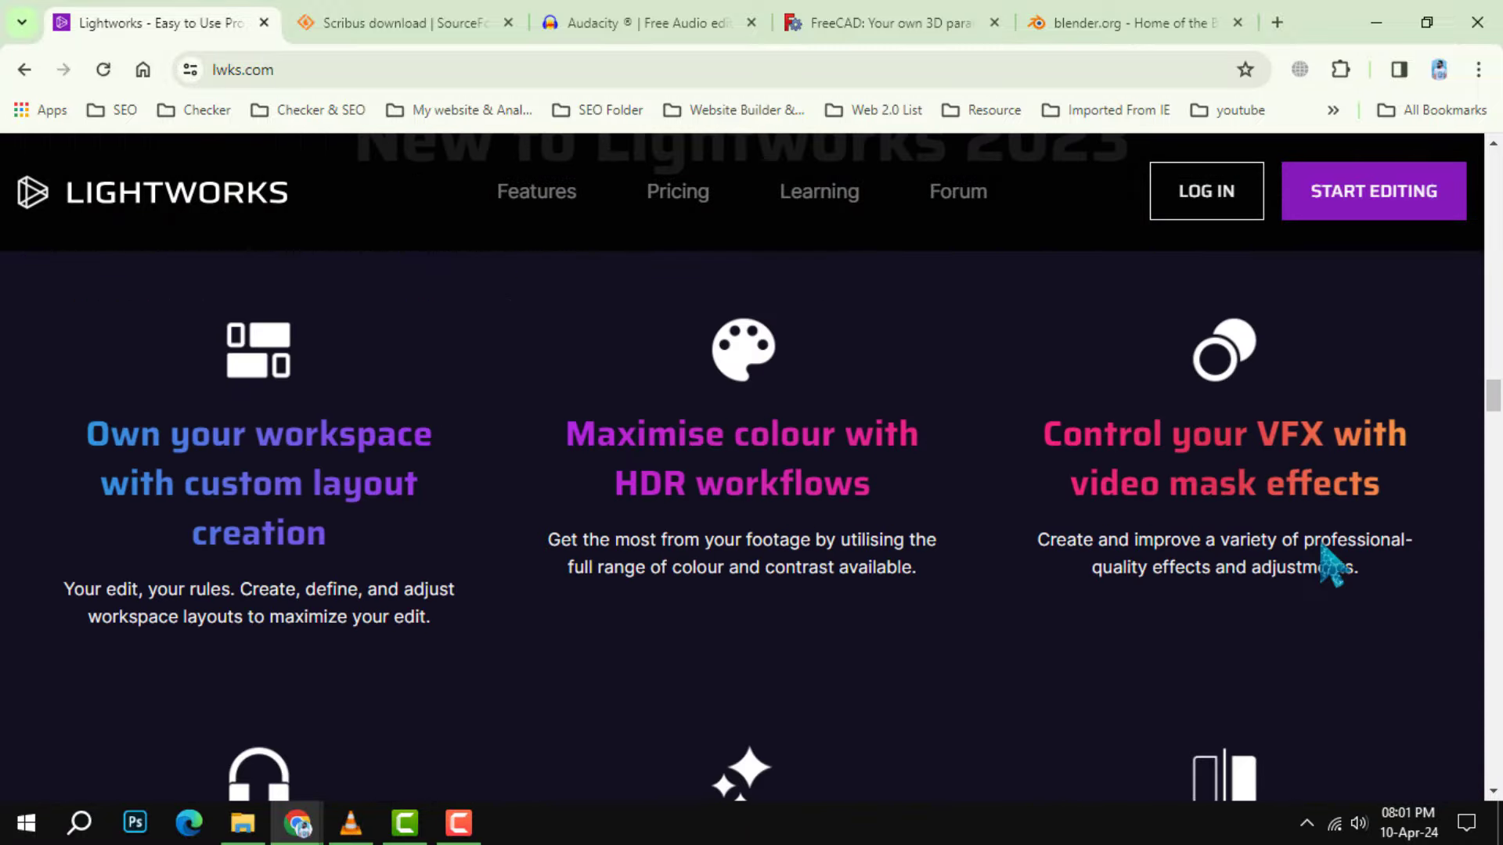
pyautogui.click(370, 26)
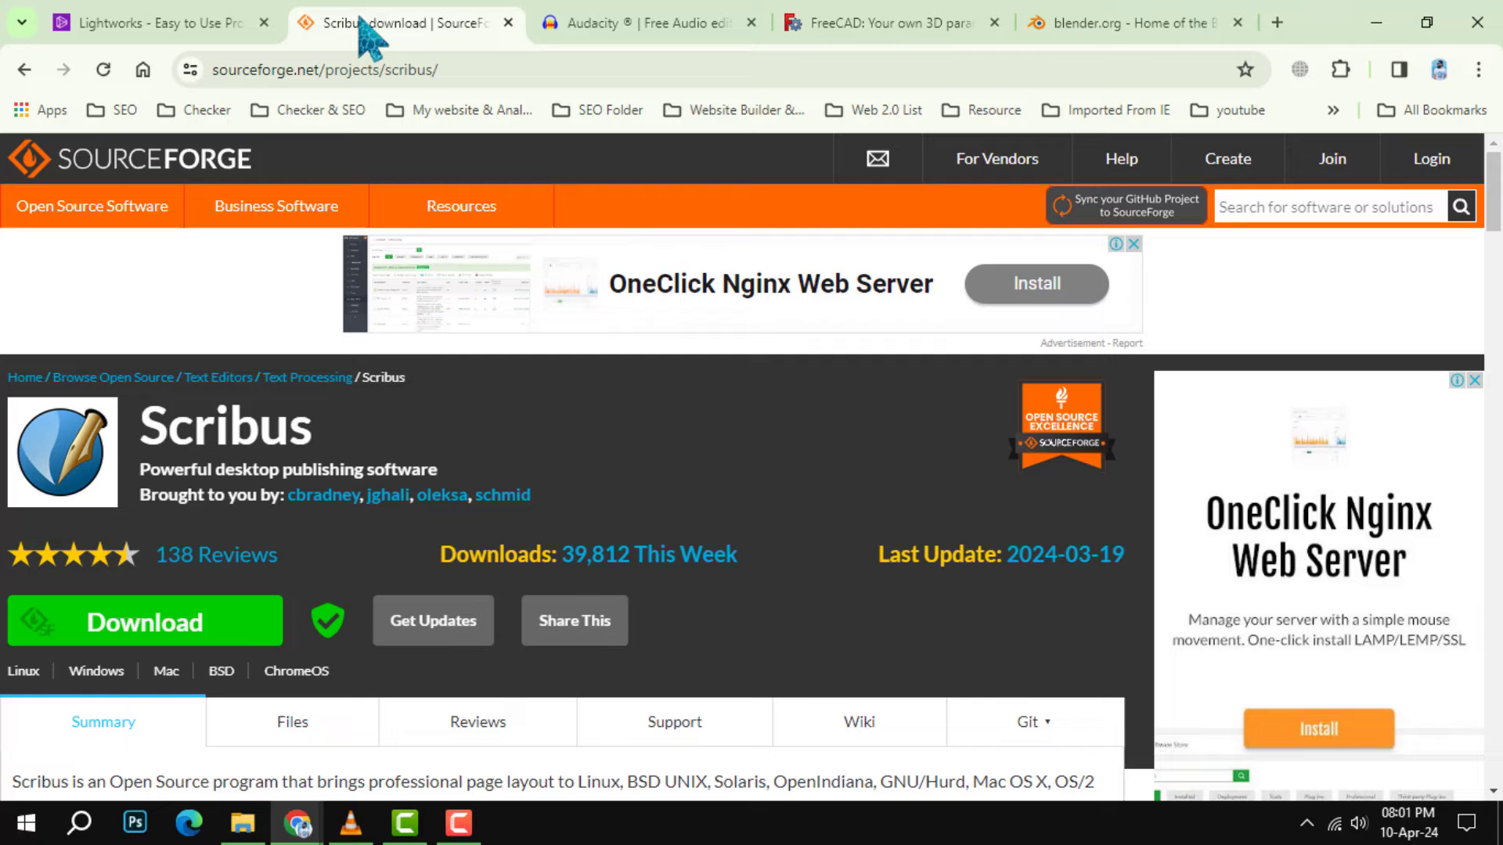
# Step: Close the Lightworks tab, then go from the Scribus SourceForge page to Audacity
pyautogui.click(264, 23)
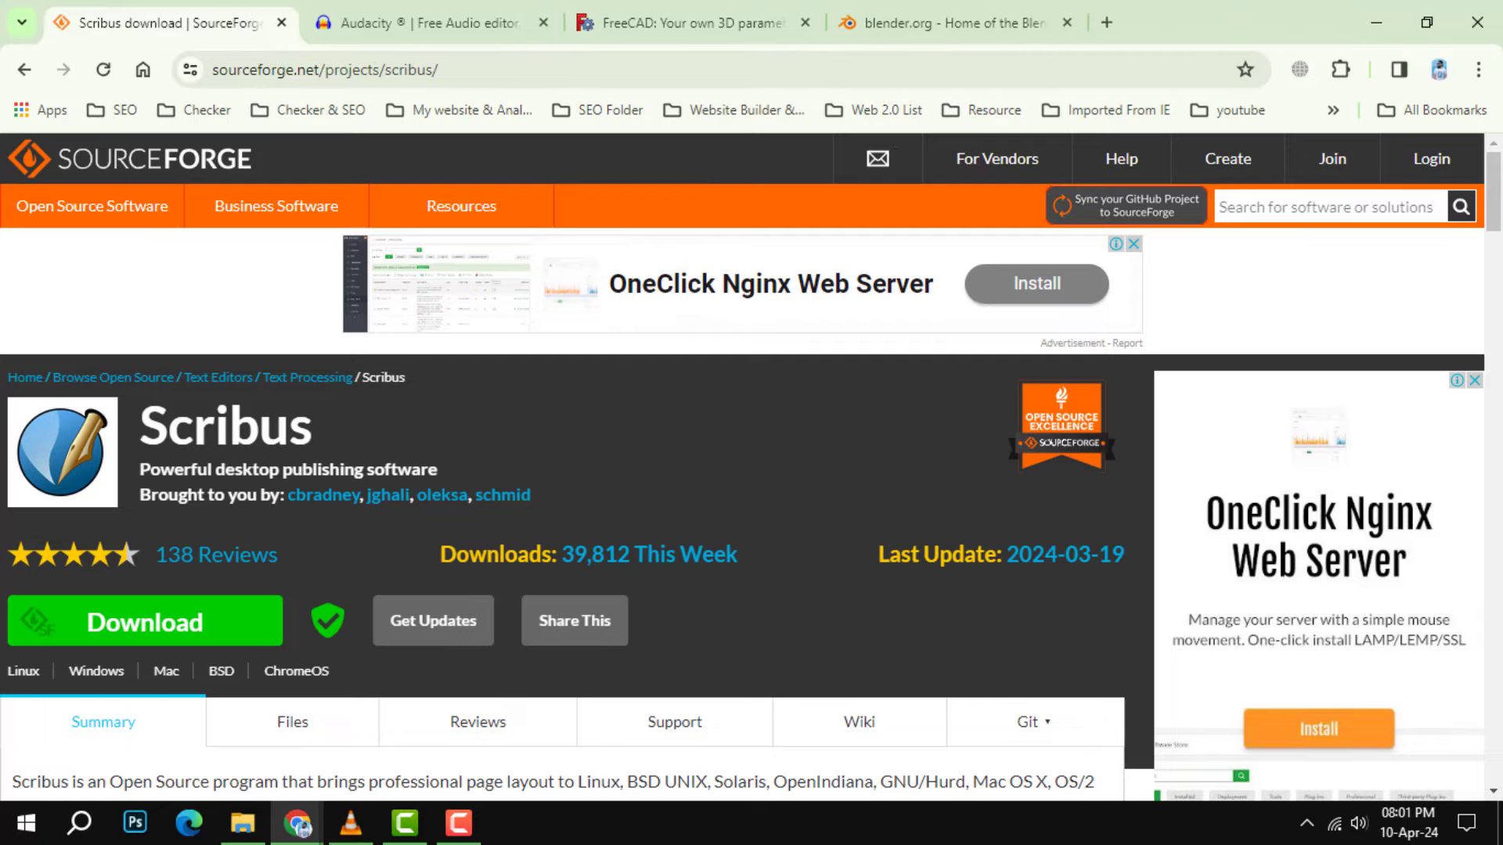
pyautogui.scroll(-4, 751, 494)
pyautogui.scroll(-4, 752, 493)
pyautogui.scroll(5, 751, 493)
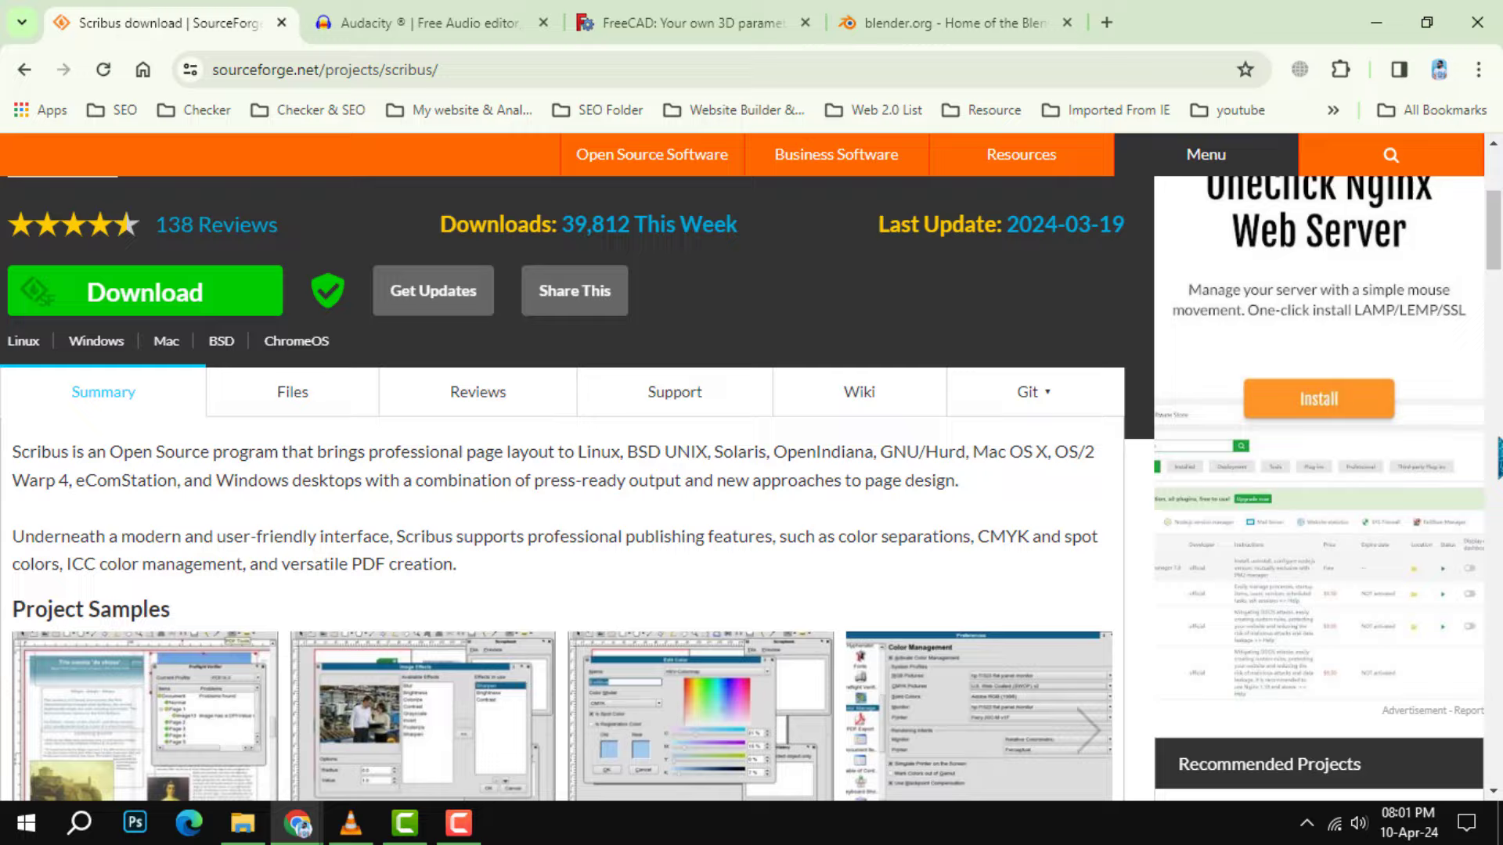
pyautogui.scroll(-2, 564, 494)
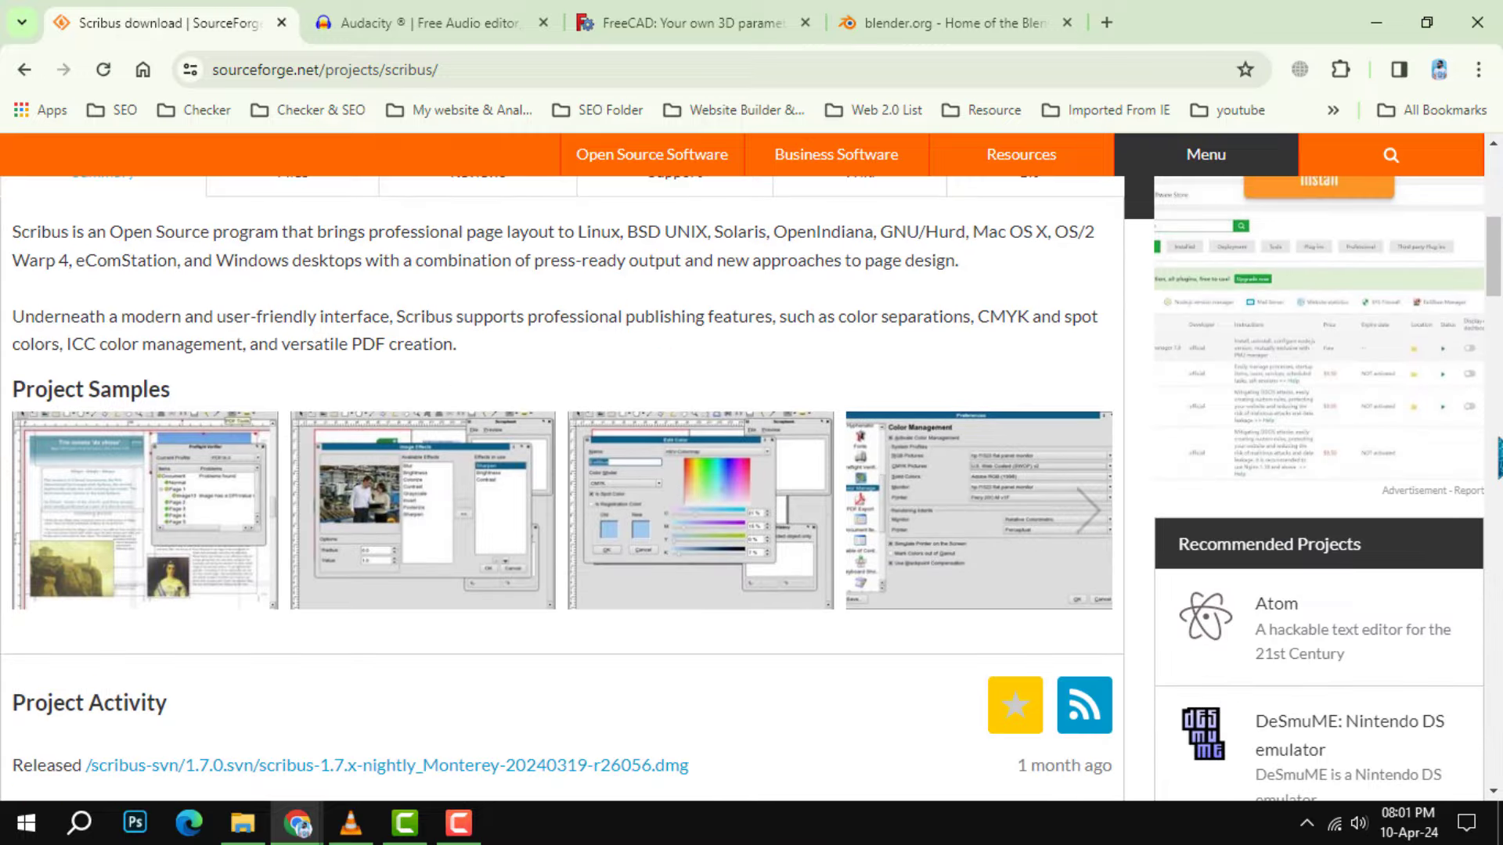
pyautogui.scroll(-5, 564, 487)
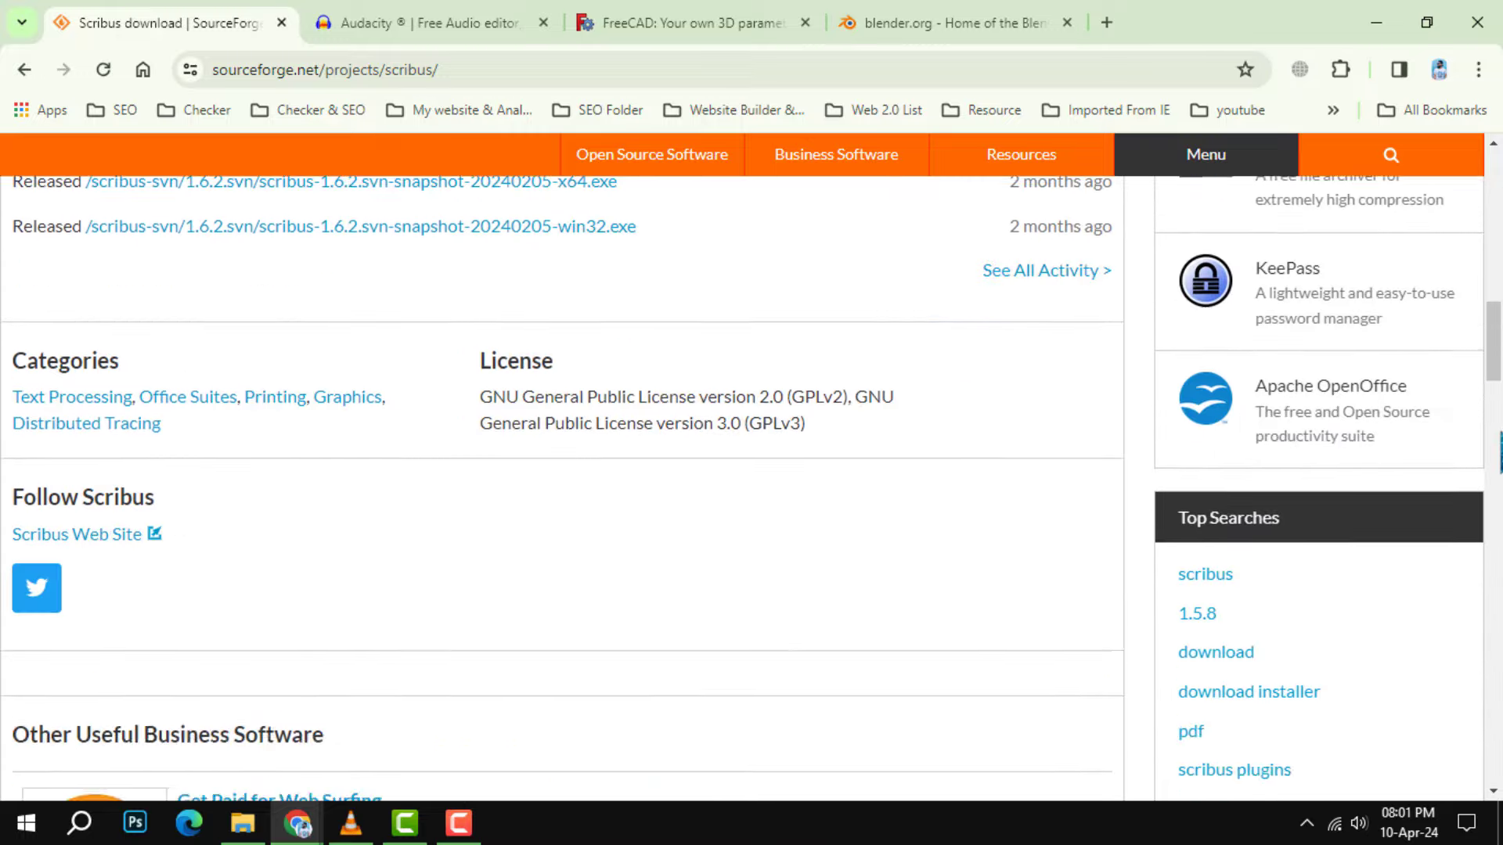
pyautogui.scroll(-5, 565, 488)
pyautogui.scroll(-5, 564, 487)
pyautogui.scroll(-2, 563, 488)
pyautogui.scroll(-5, 564, 488)
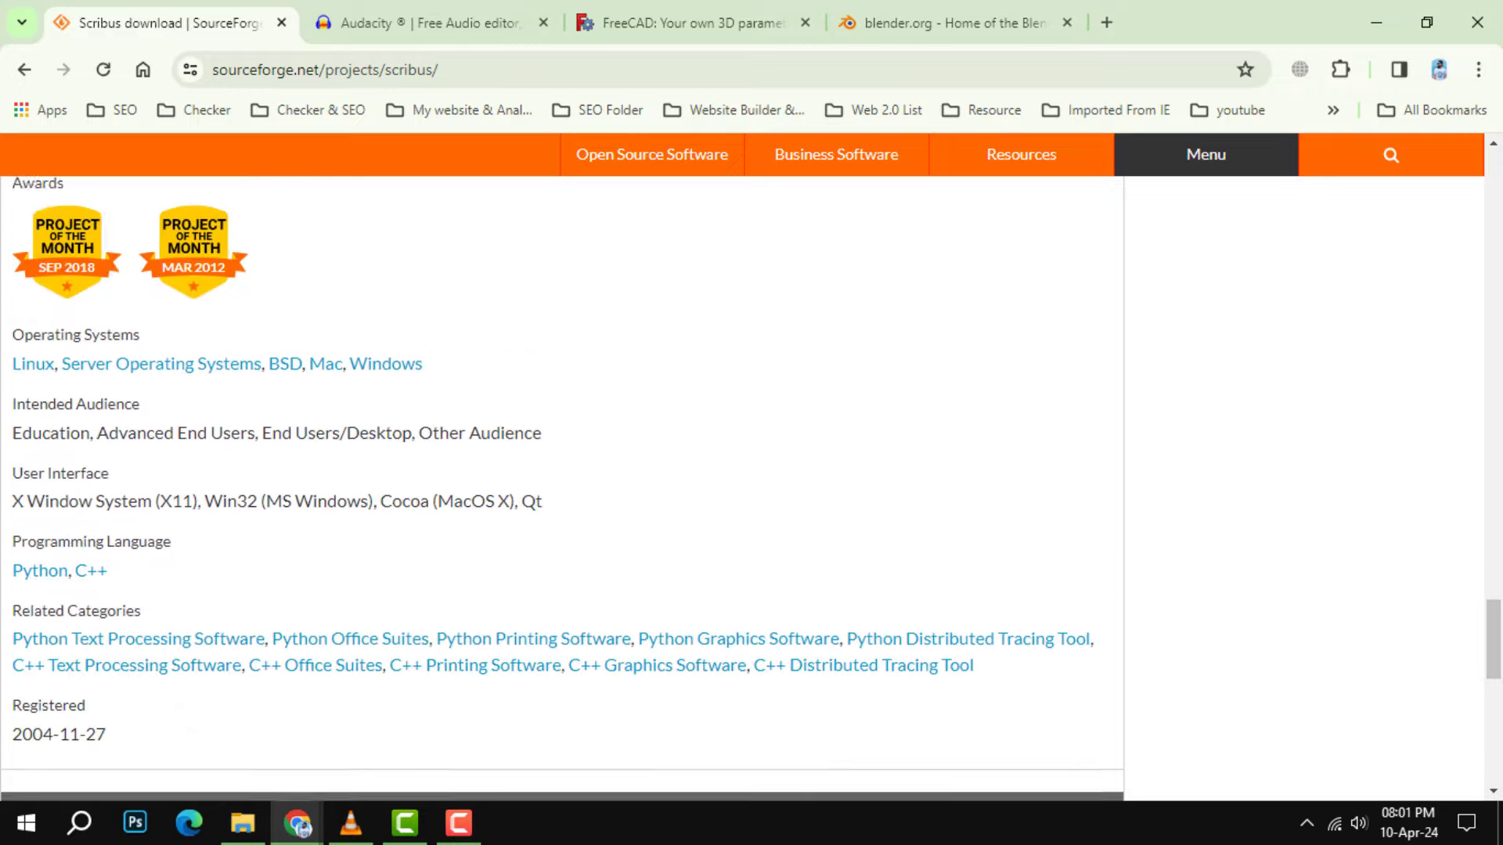
pyautogui.scroll(-5, 564, 487)
pyautogui.scroll(5, 564, 487)
pyautogui.scroll(10, 564, 487)
pyautogui.scroll(10, 565, 486)
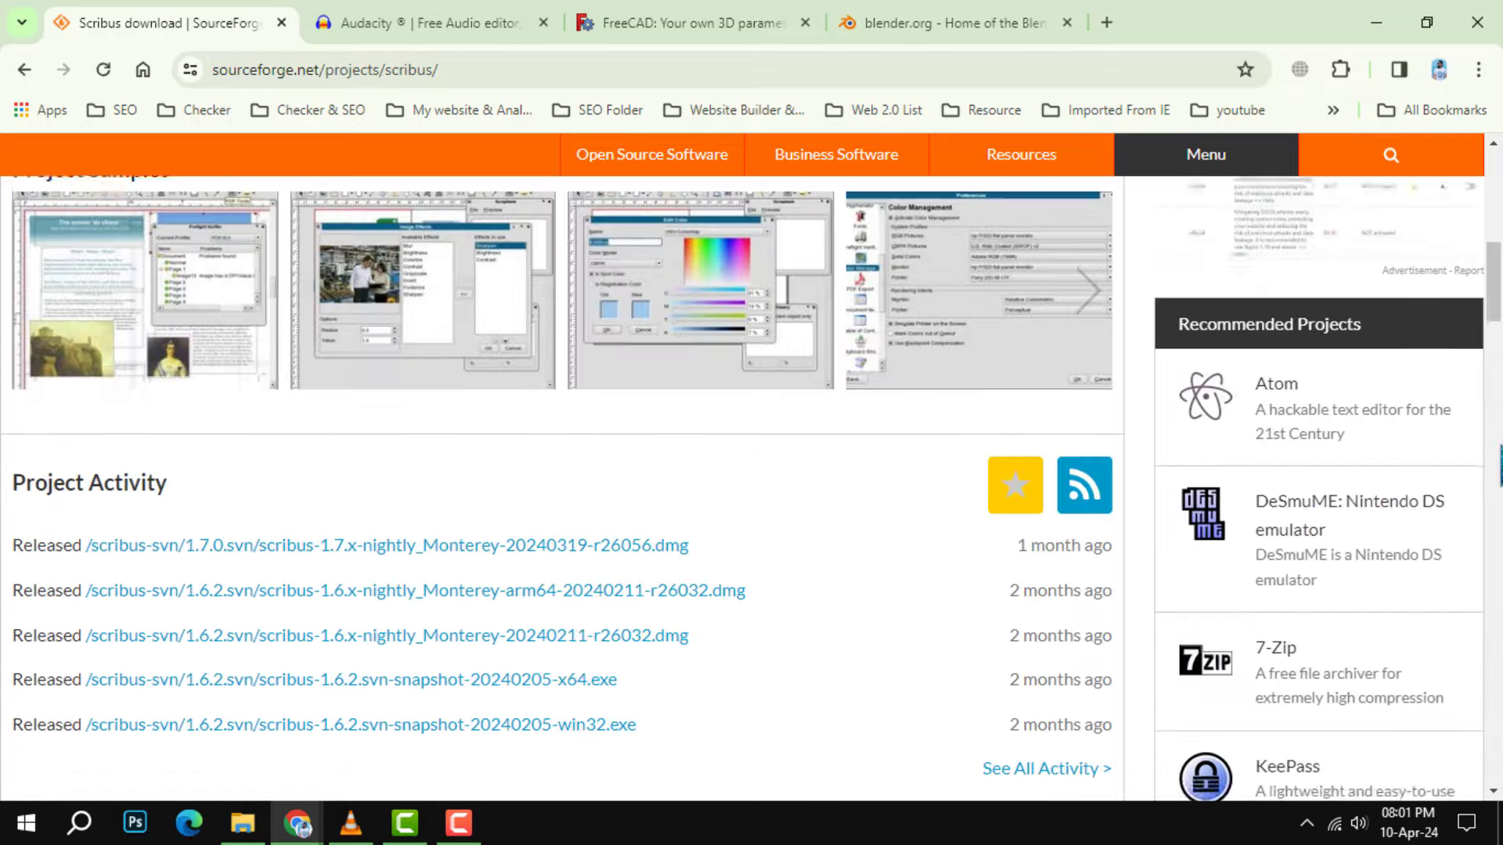
pyautogui.scroll(10, 563, 488)
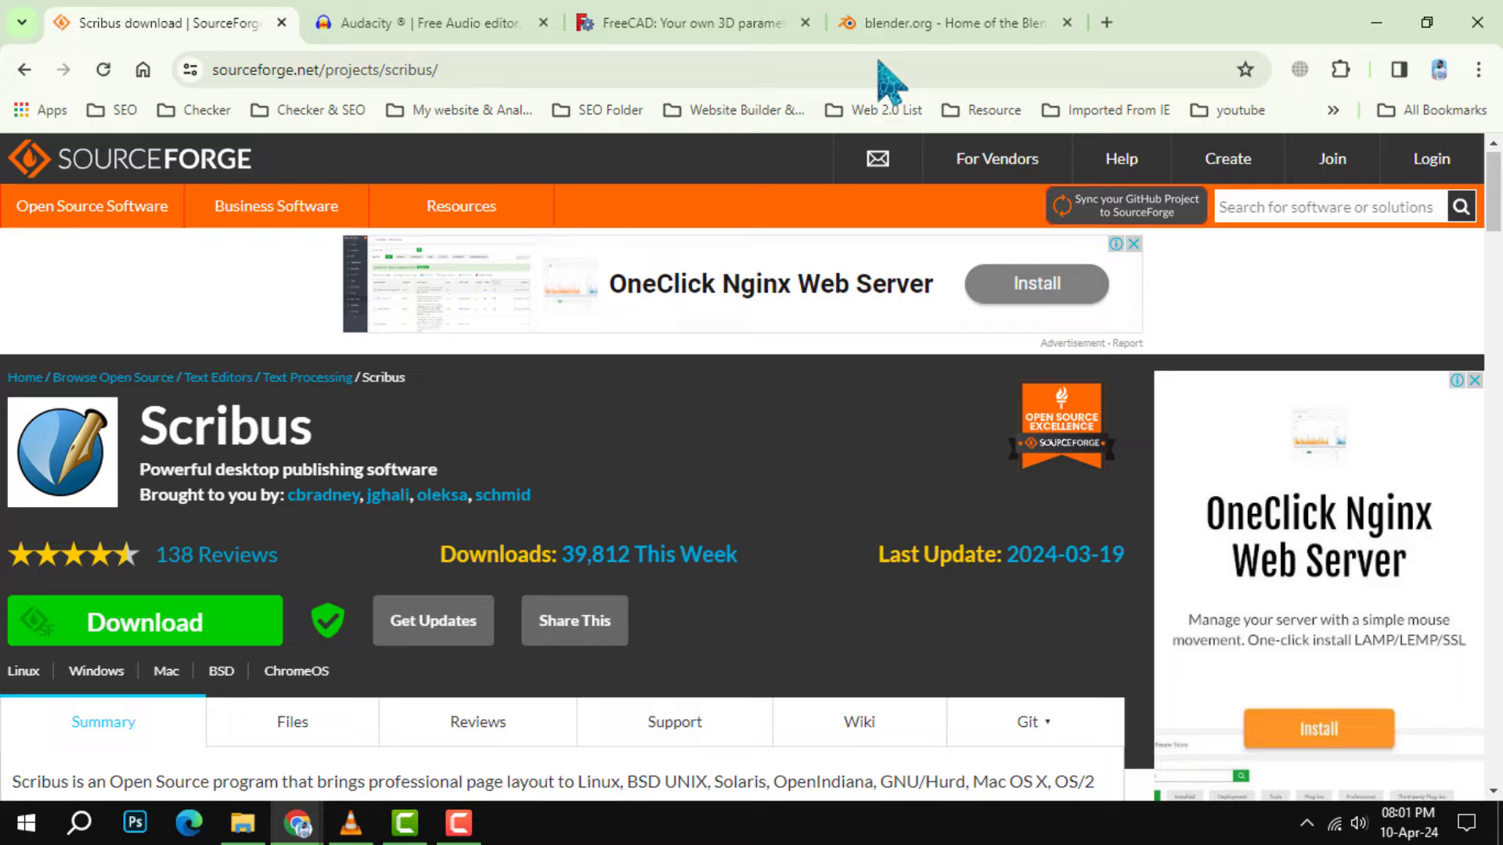
pyautogui.click(364, 33)
# Step: Close the Scribus tab, then bring up FreeCAD and close the Audacity tab
pyautogui.click(282, 23)
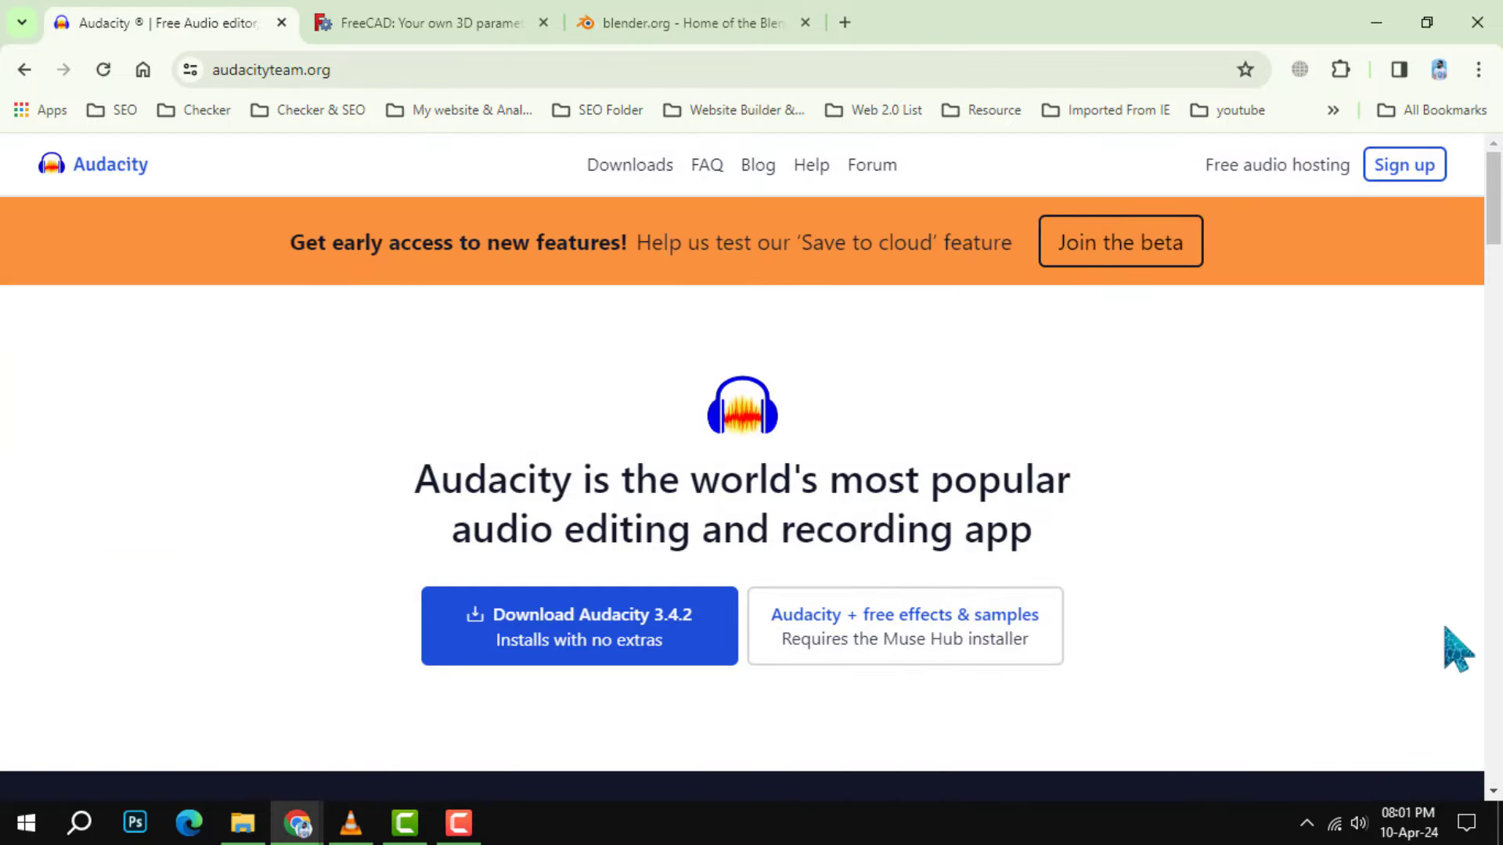
pyautogui.scroll(-2, 1456, 648)
pyautogui.scroll(-5, 1466, 640)
pyautogui.scroll(-3, 1466, 640)
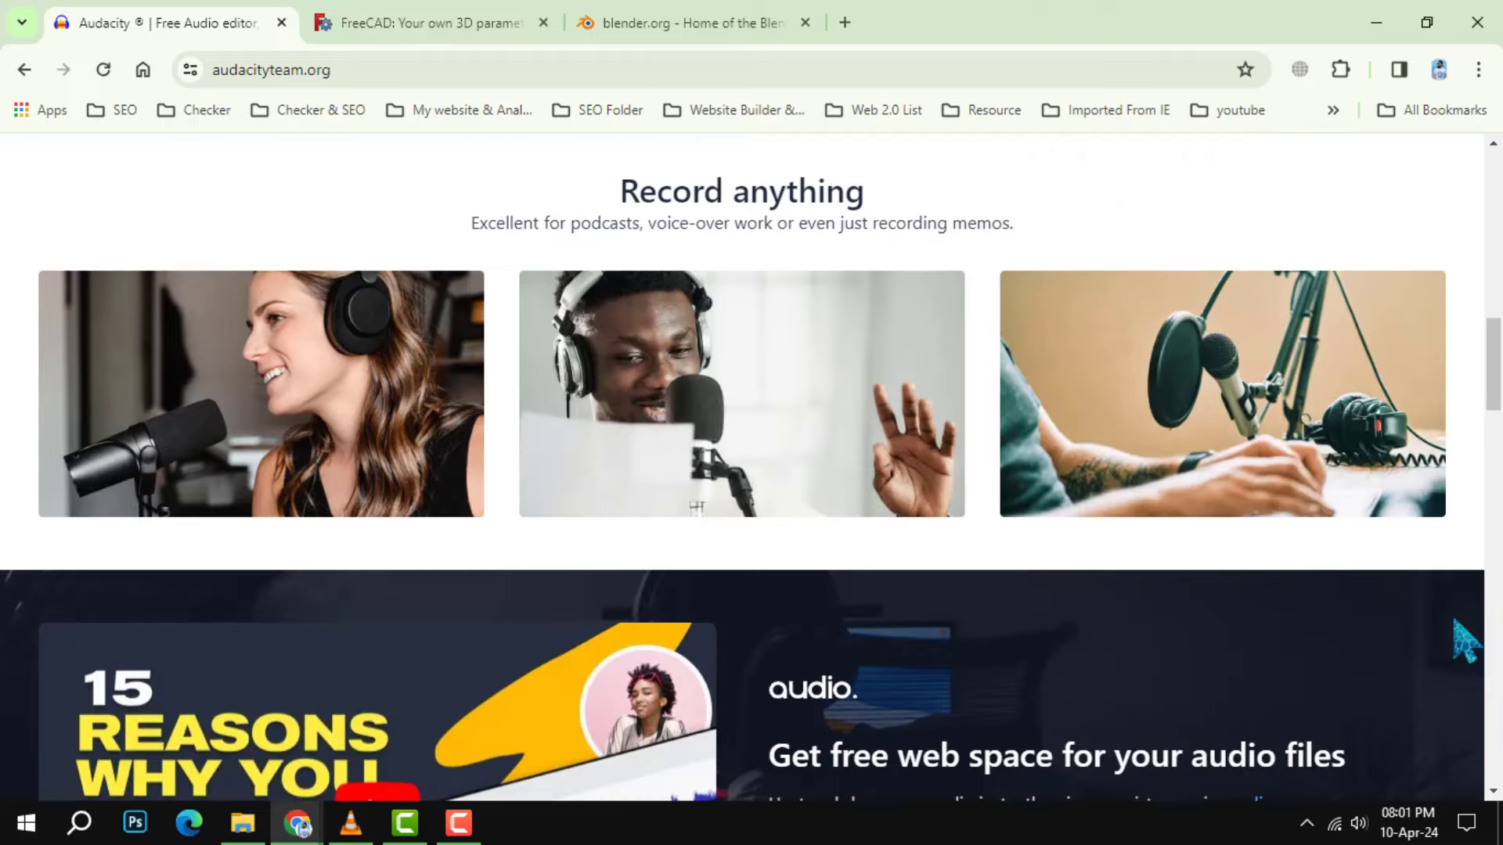
pyautogui.scroll(-4, 1450, 702)
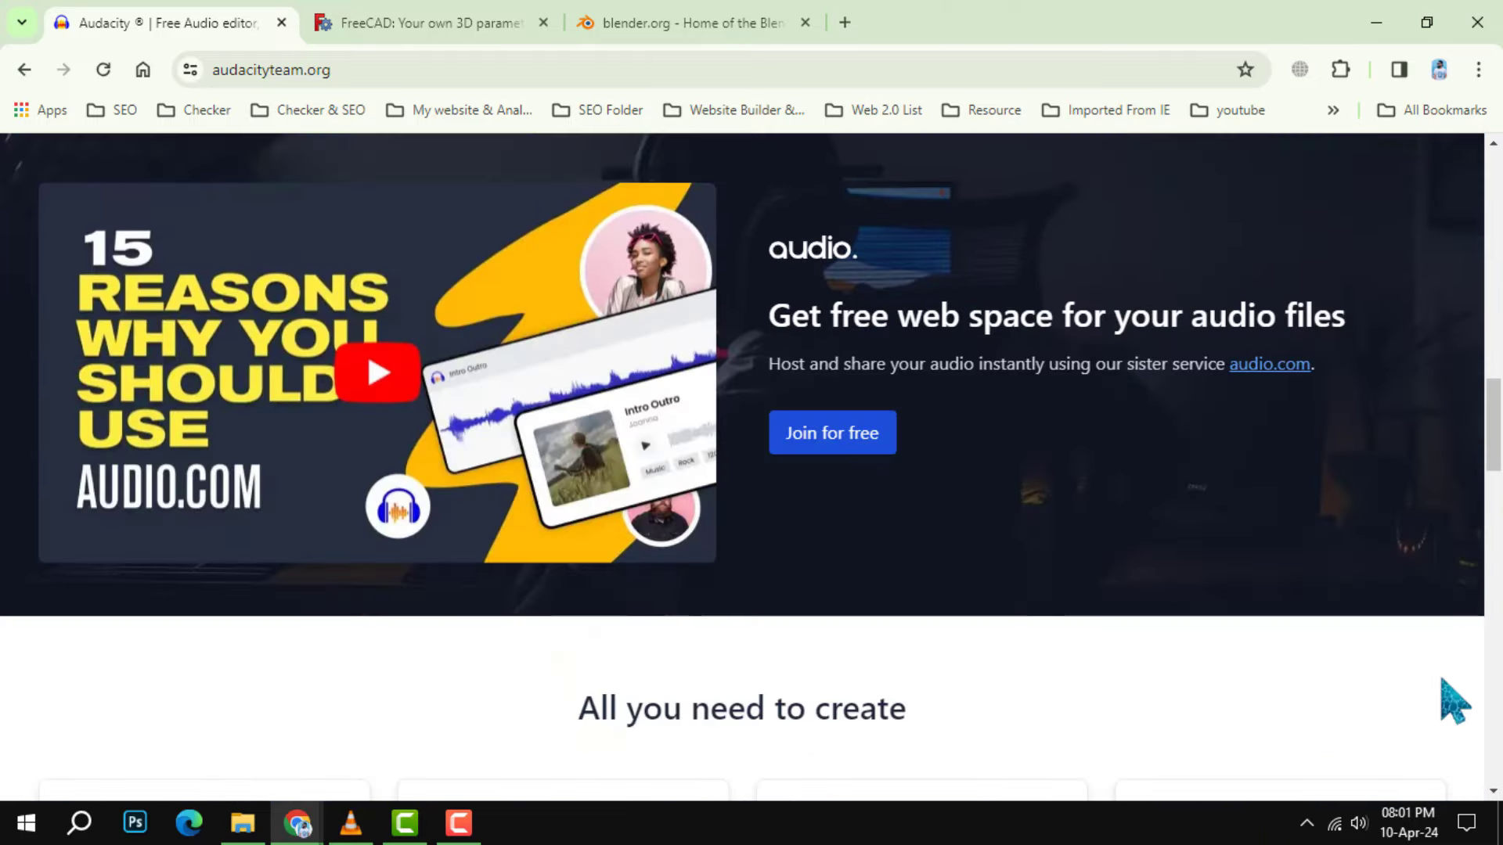
pyautogui.scroll(-4, 1452, 701)
pyautogui.scroll(-1, 1453, 702)
pyautogui.scroll(-4, 1454, 703)
pyautogui.scroll(-5, 1453, 702)
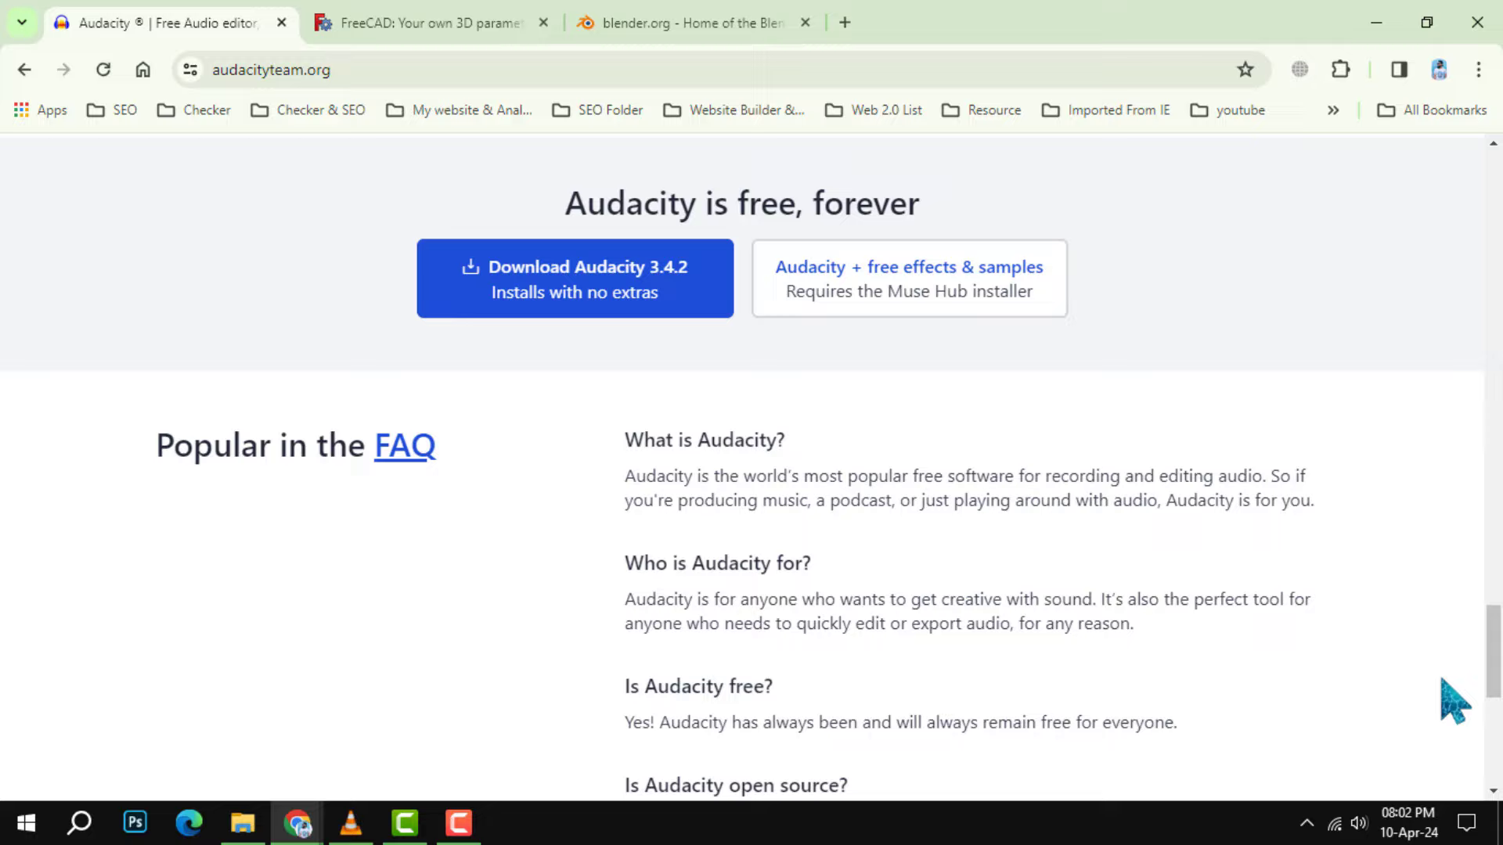
pyautogui.scroll(-5, 1454, 703)
pyautogui.scroll(2, 1454, 702)
pyautogui.scroll(5, 1453, 702)
pyautogui.scroll(5, 1454, 702)
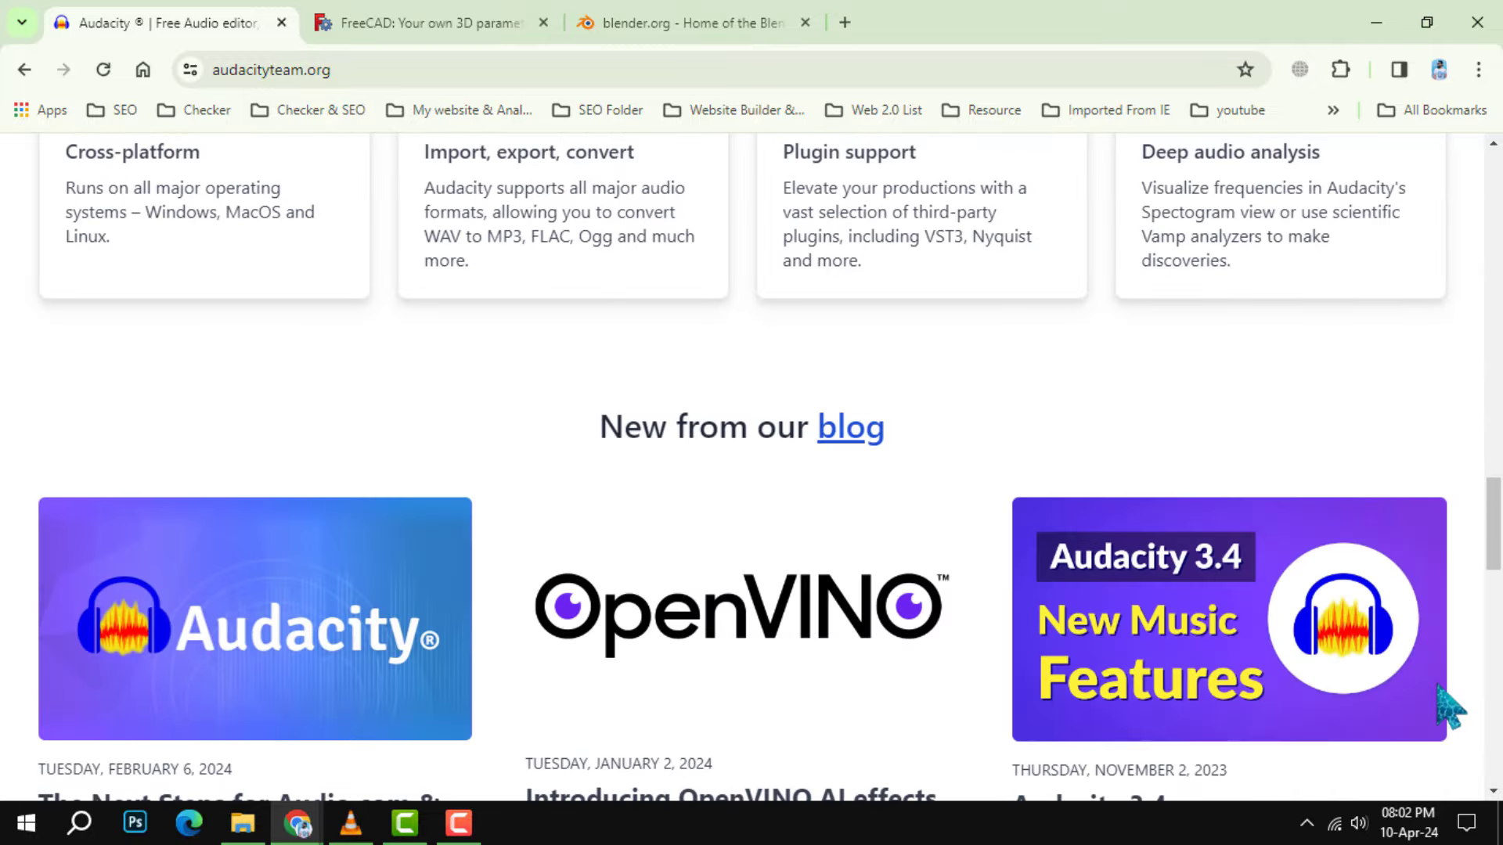
pyautogui.scroll(4, 1451, 705)
pyautogui.scroll(4, 1452, 704)
pyautogui.scroll(1, 1451, 705)
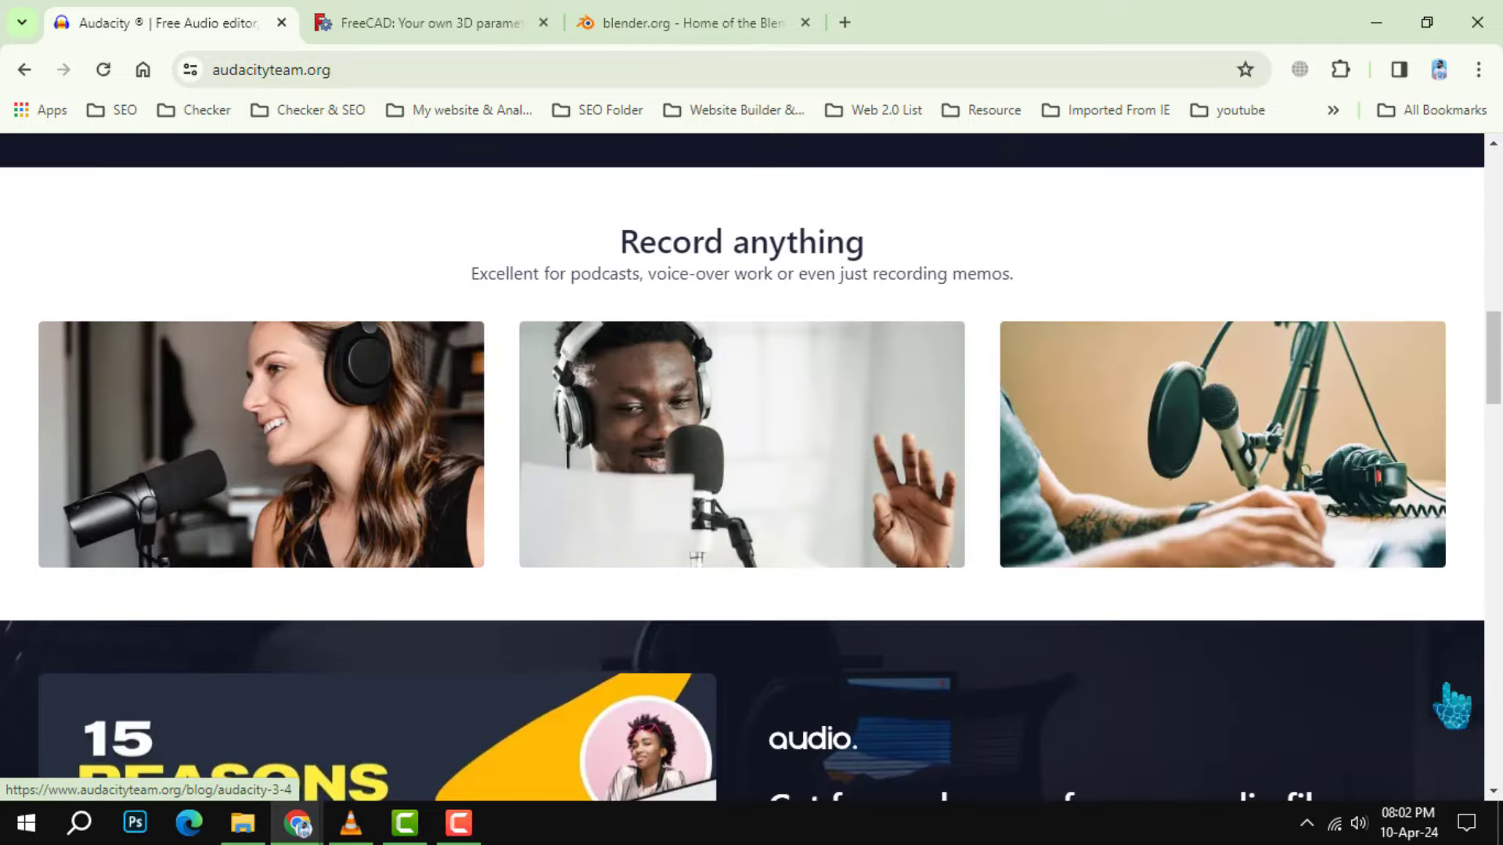
pyautogui.click(458, 21)
pyautogui.click(282, 22)
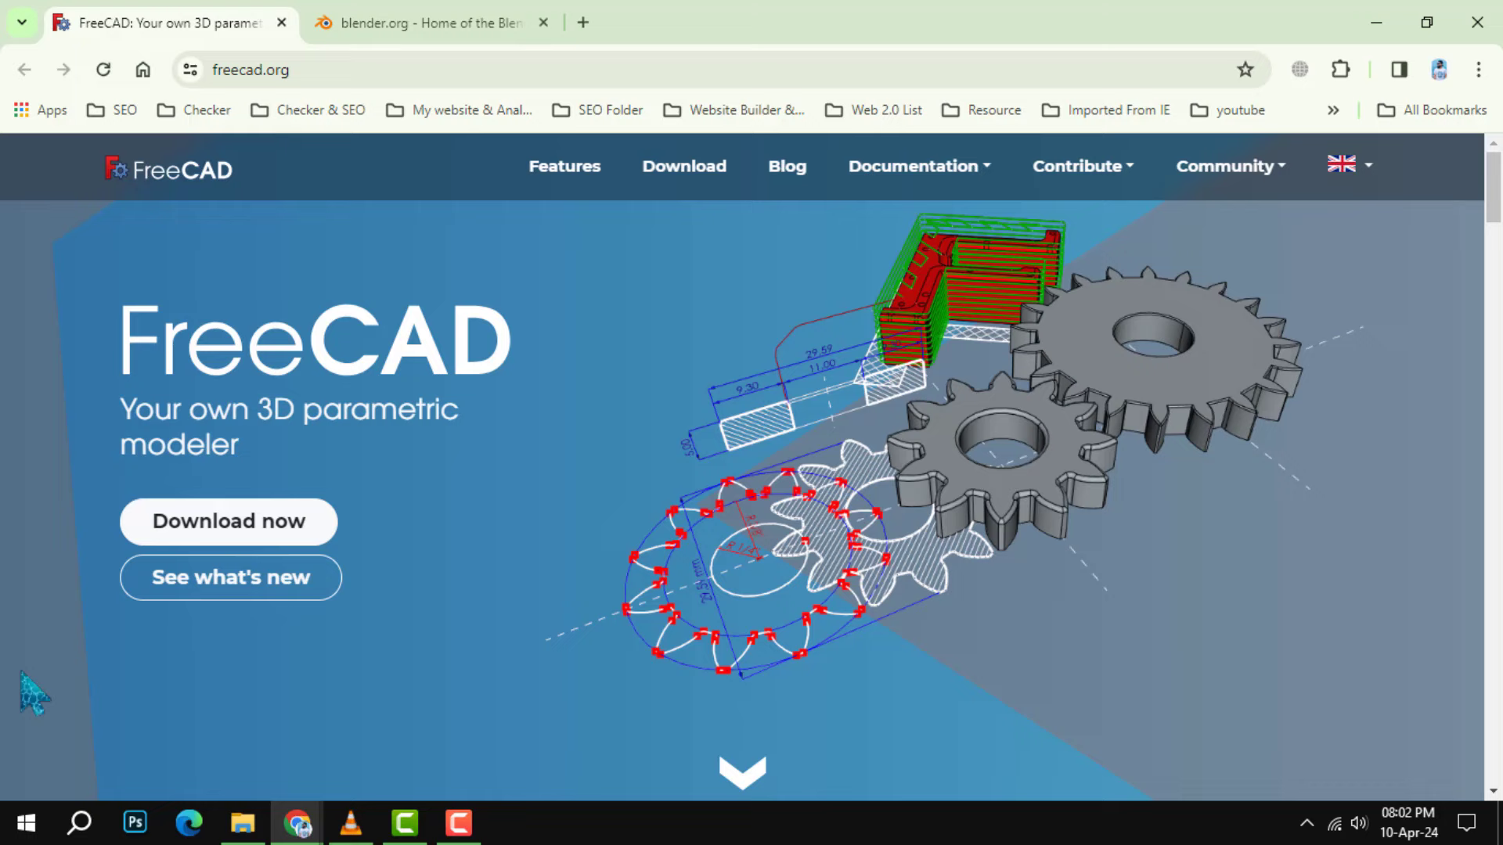
pyautogui.scroll(-5, 39, 689)
pyautogui.scroll(-3, 39, 688)
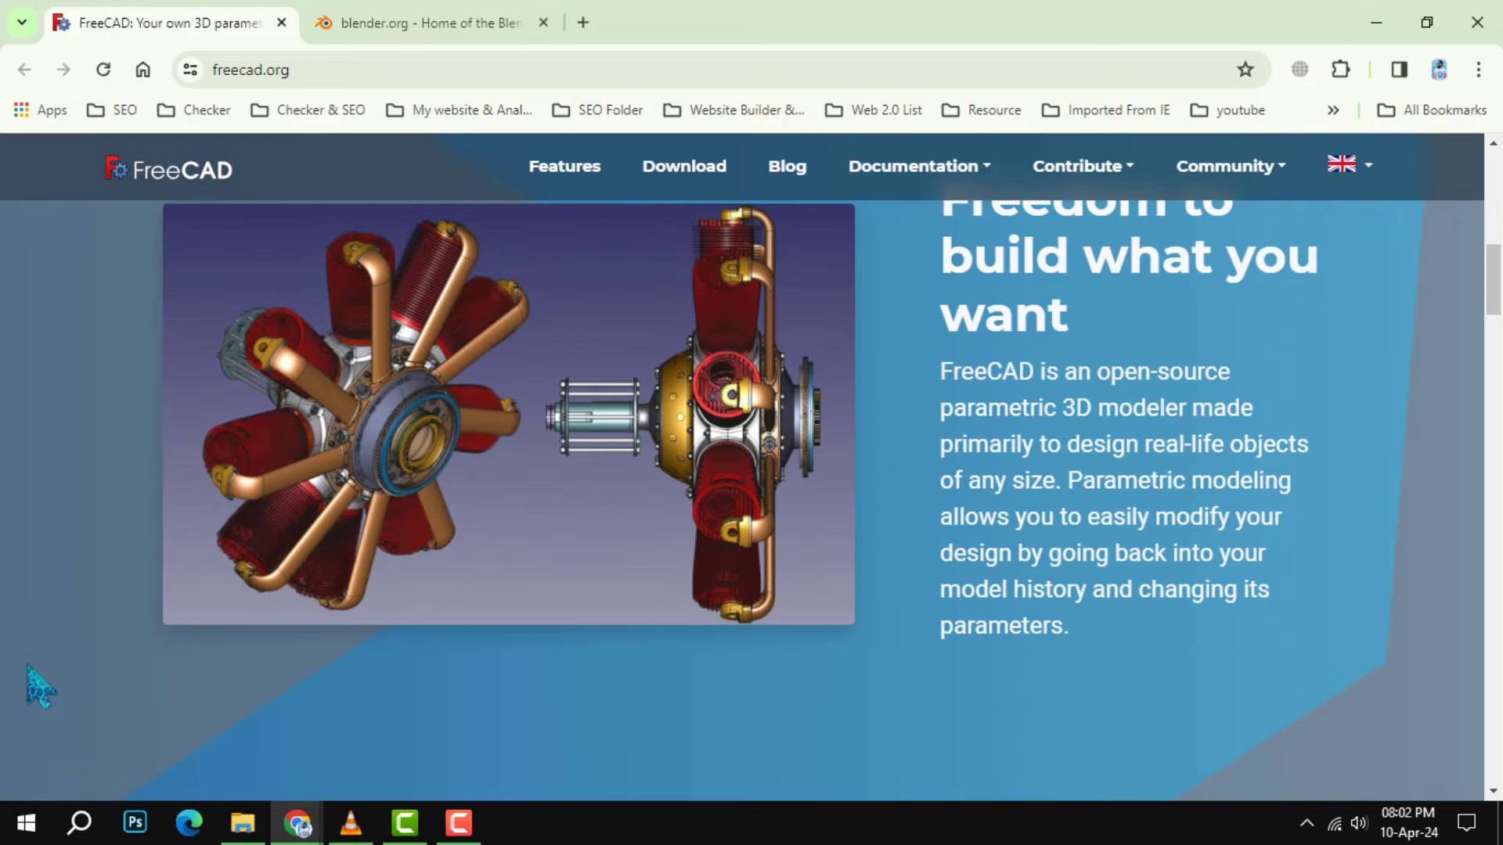
pyautogui.scroll(-5, 38, 688)
pyautogui.scroll(-5, 39, 688)
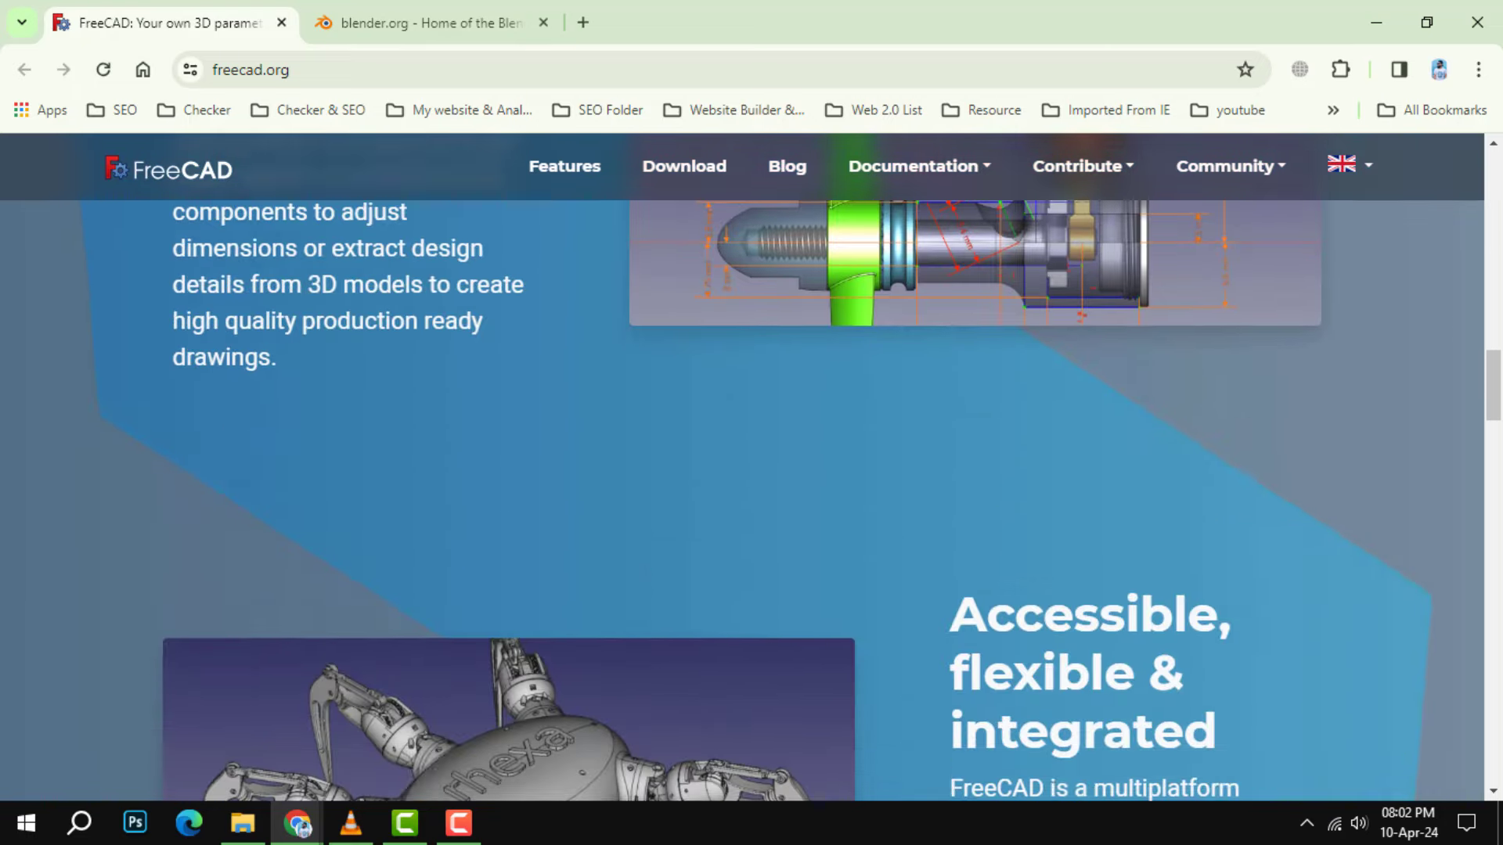
pyautogui.scroll(-5, 752, 469)
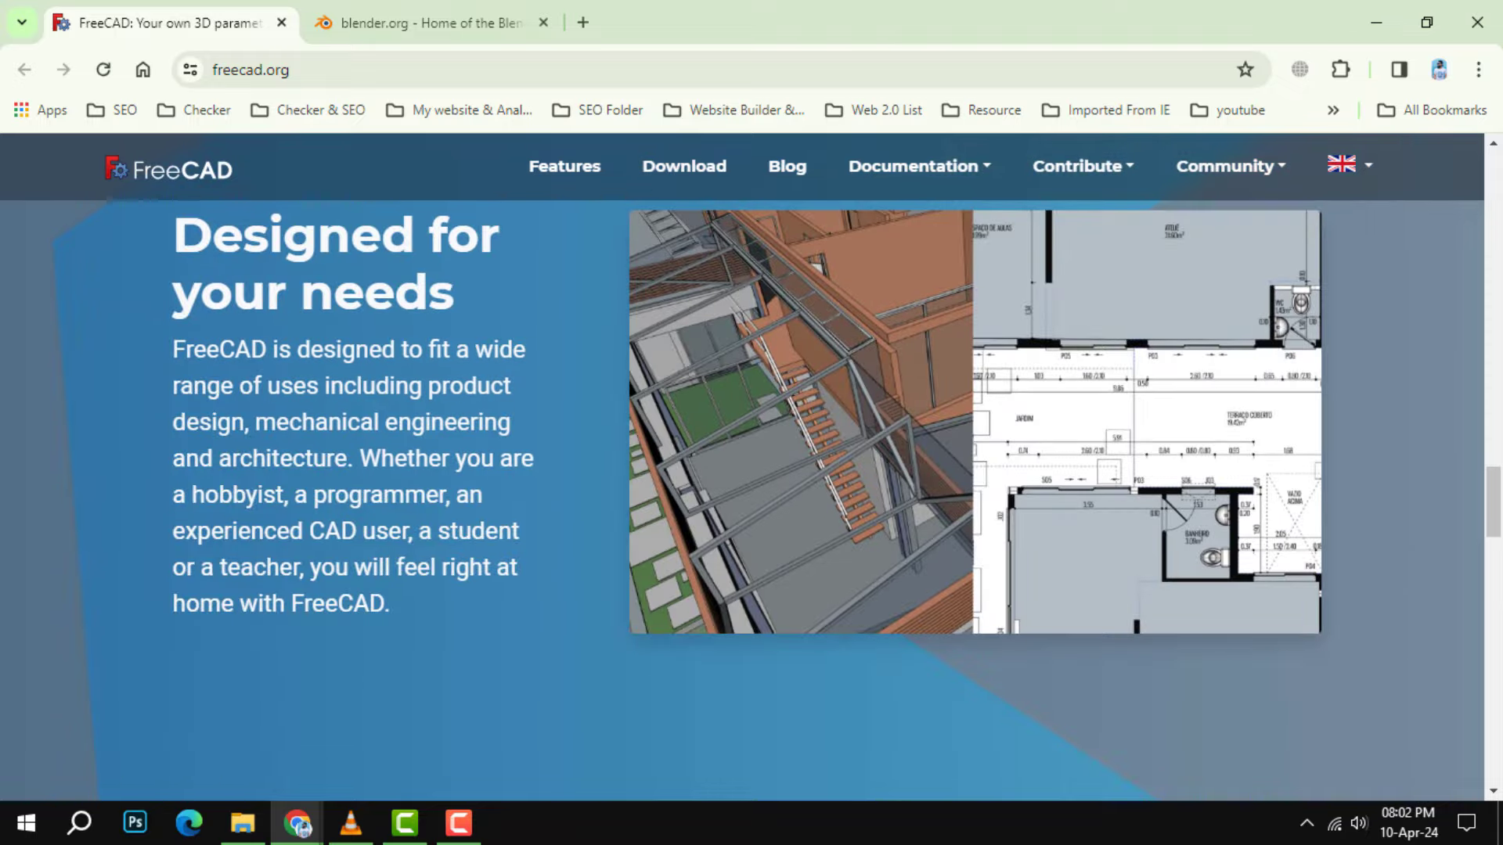
pyautogui.scroll(-5, 752, 469)
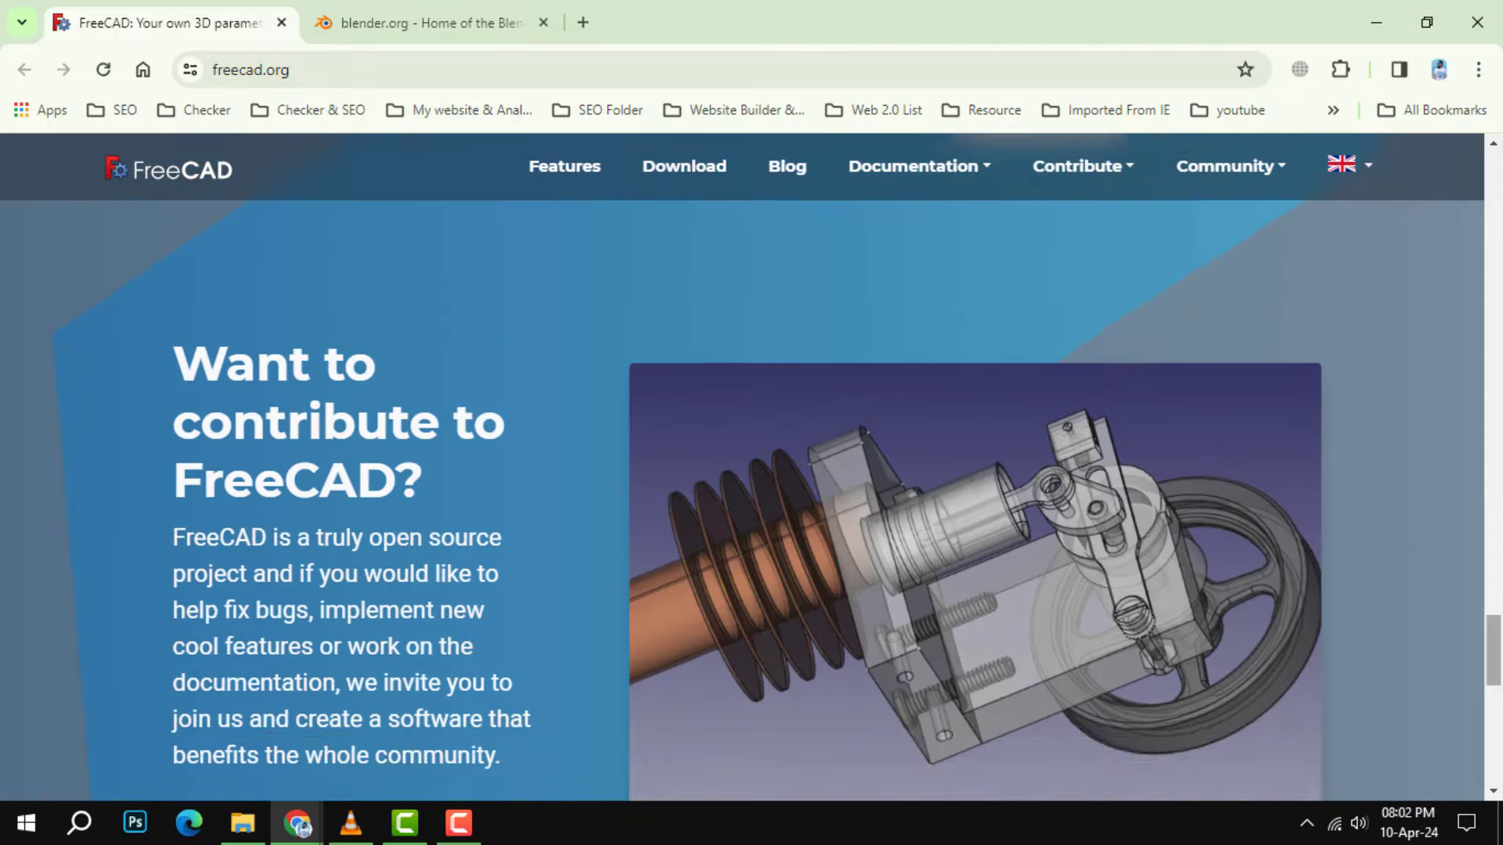
pyautogui.scroll(-5, 752, 471)
pyautogui.scroll(5, 752, 469)
# Step: Bring up the Blender tab and close the FreeCAD tab
pyautogui.click(412, 27)
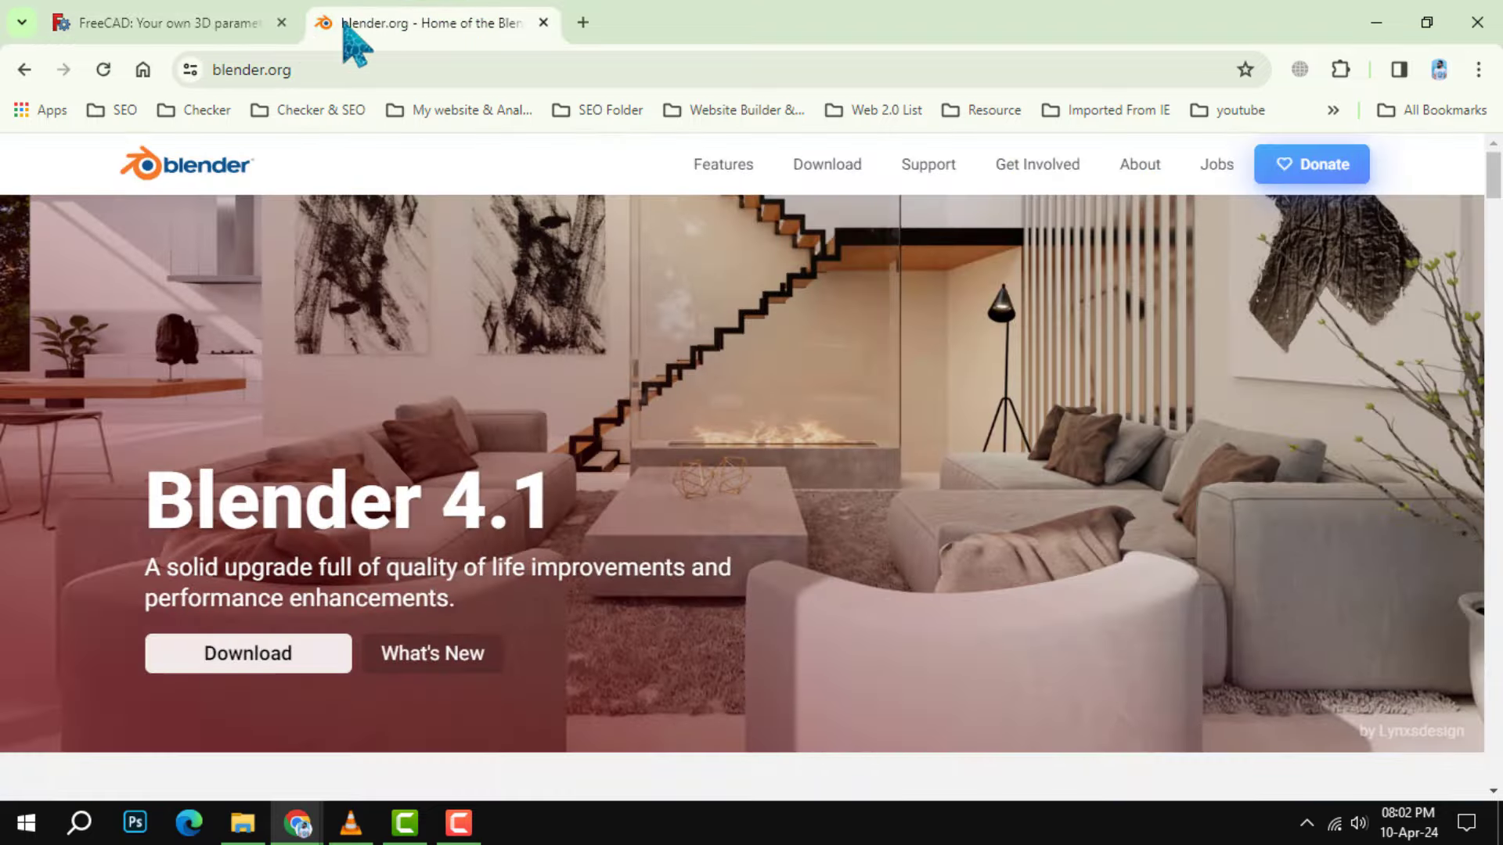
pyautogui.click(299, 28)
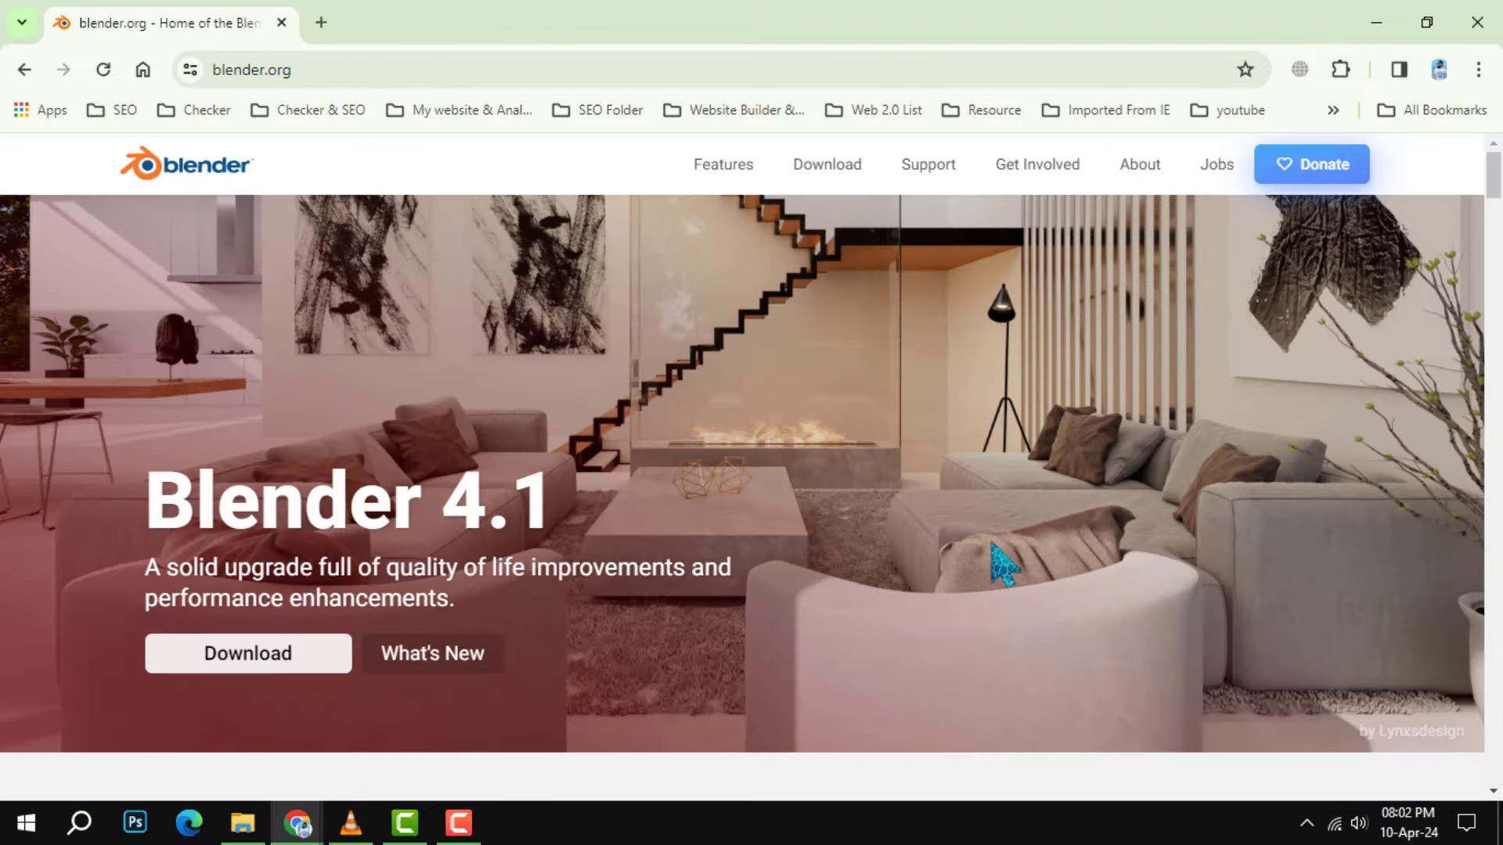
pyautogui.scroll(-5, 1476, 587)
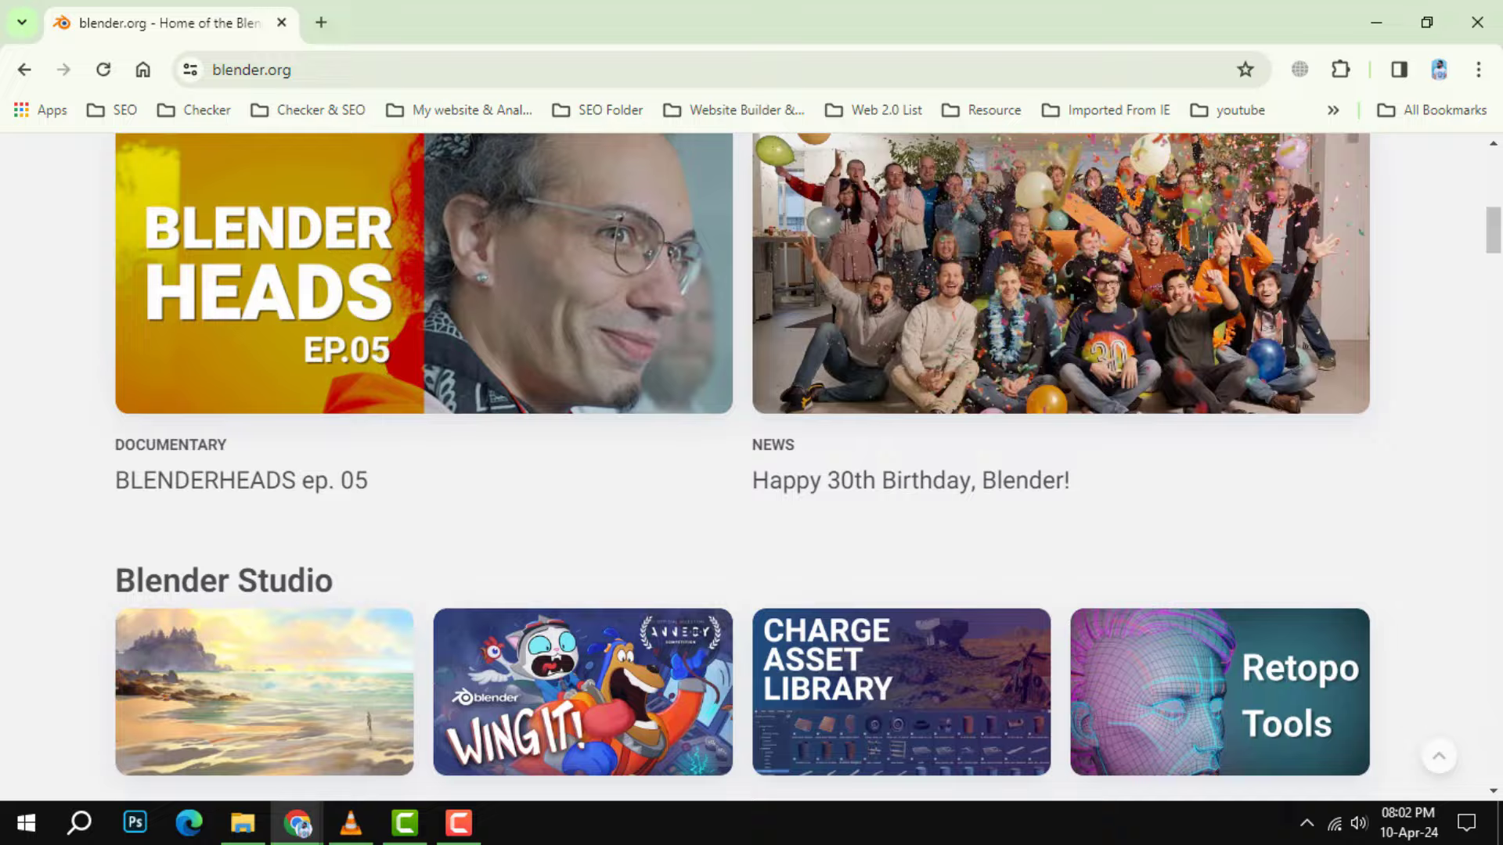
pyautogui.scroll(-4, 1476, 587)
pyautogui.scroll(-3, 752, 470)
pyautogui.scroll(-3, 751, 469)
pyautogui.scroll(-3, 752, 470)
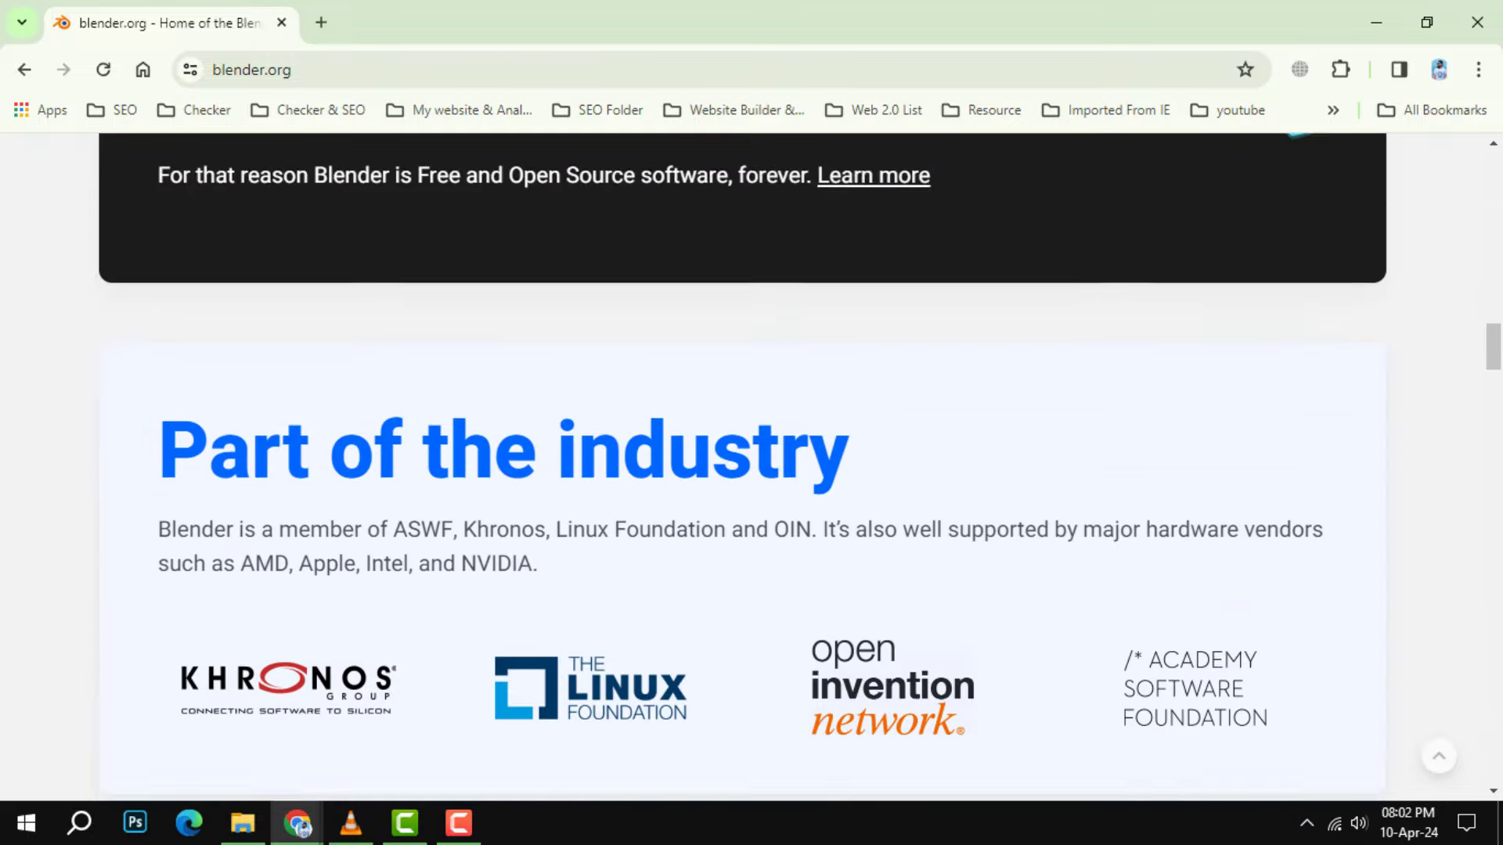
pyautogui.scroll(-4, 752, 470)
pyautogui.scroll(-5, 752, 470)
pyautogui.scroll(-4, 753, 469)
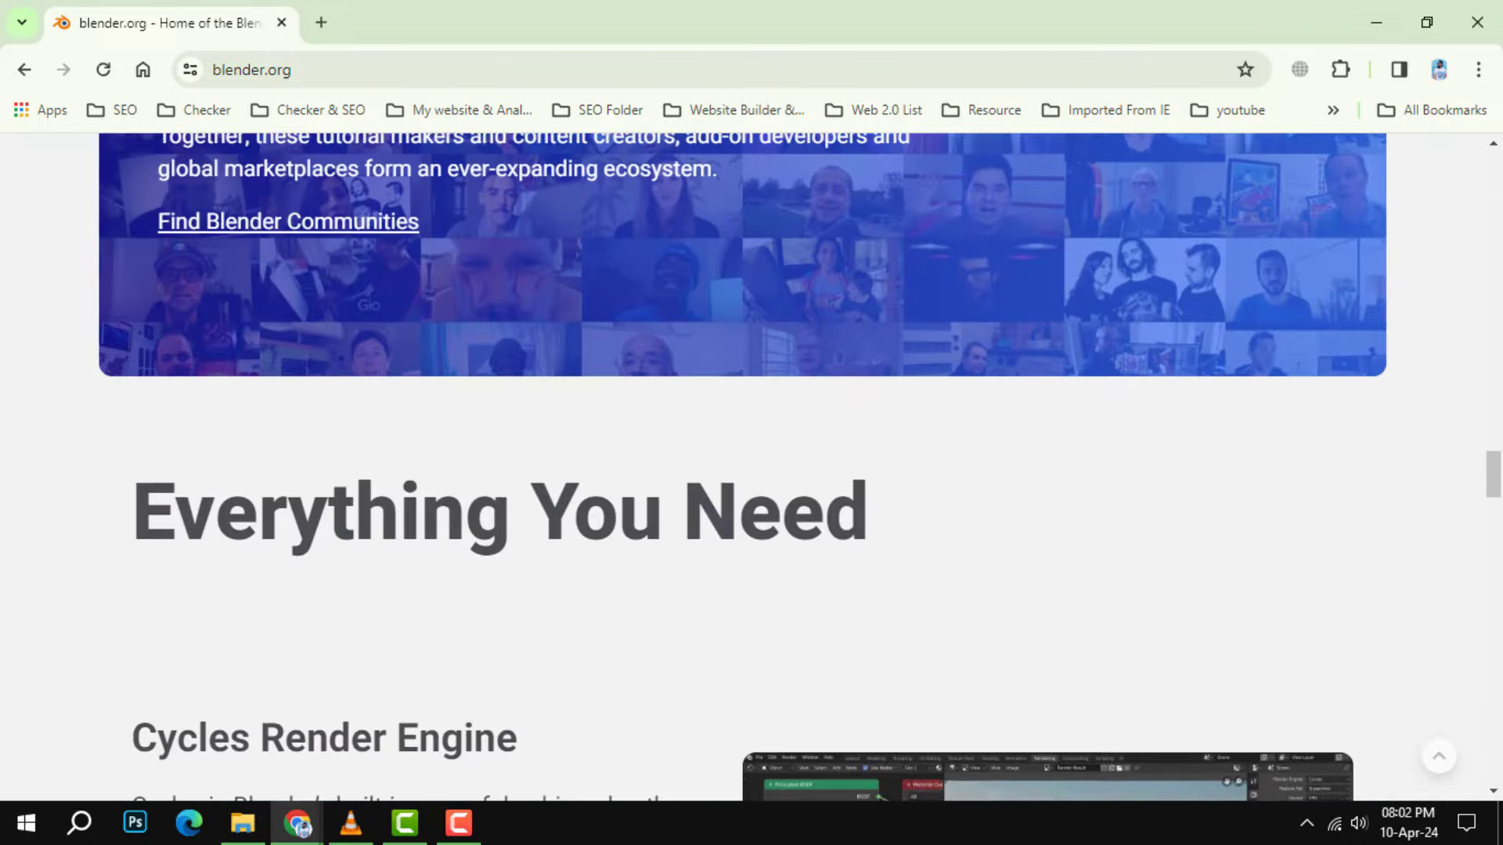
pyautogui.scroll(-1, 752, 470)
pyautogui.scroll(-2, 751, 470)
pyautogui.scroll(-5, 752, 470)
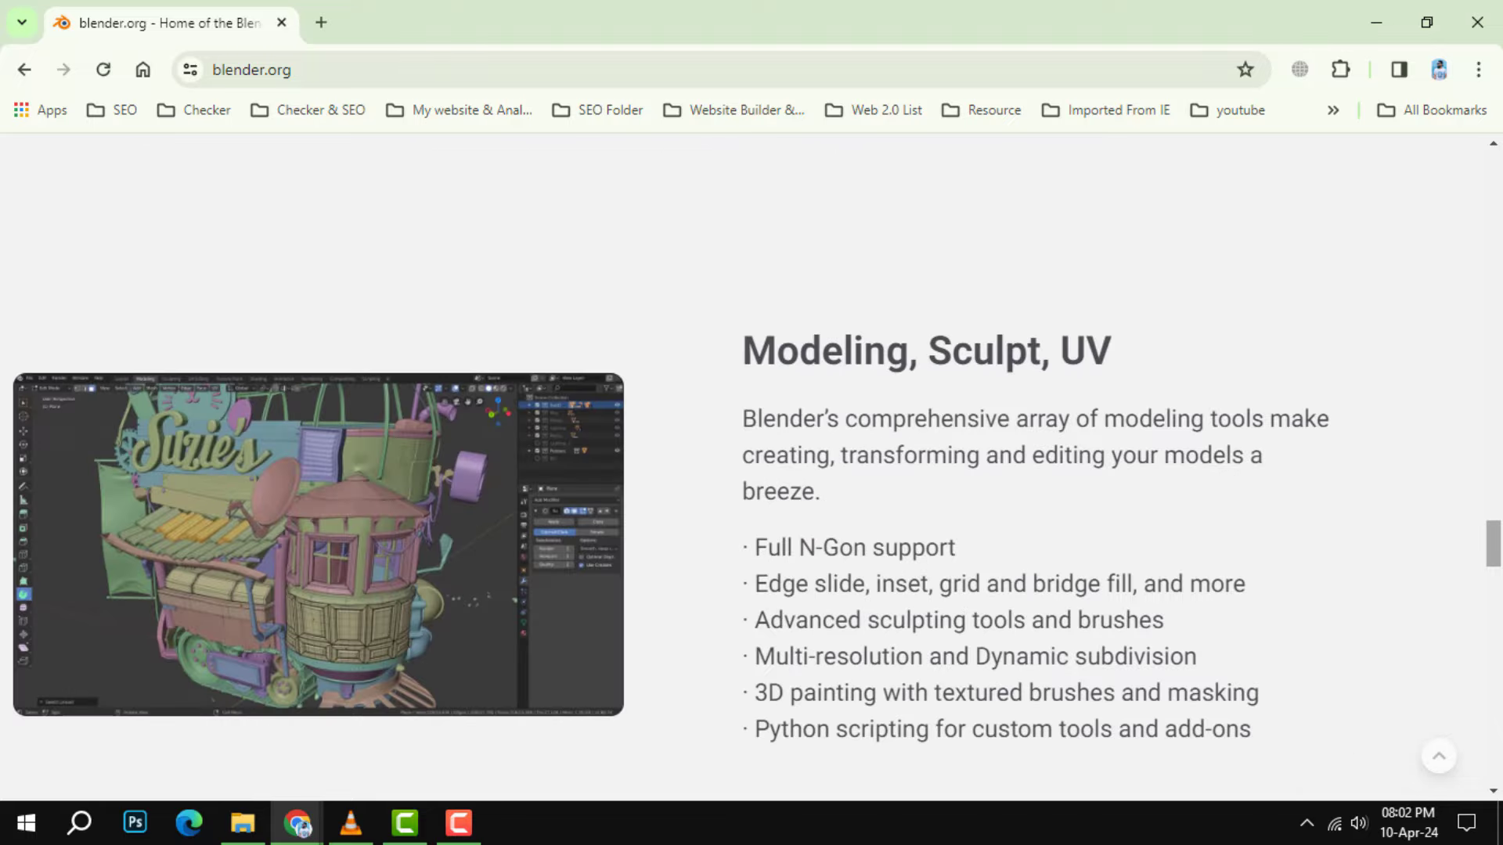